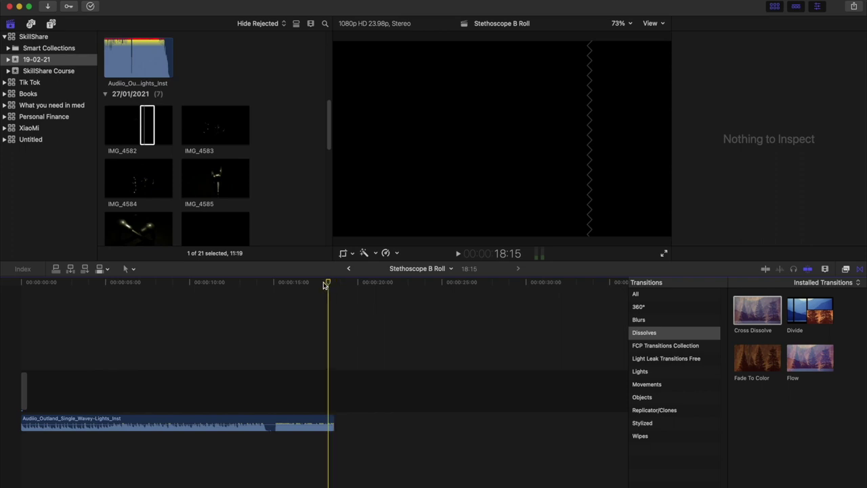
# Play the music from the start to place the first two beat markers
pyautogui.moveTo(324, 285); pyautogui.dragTo(12, 299)
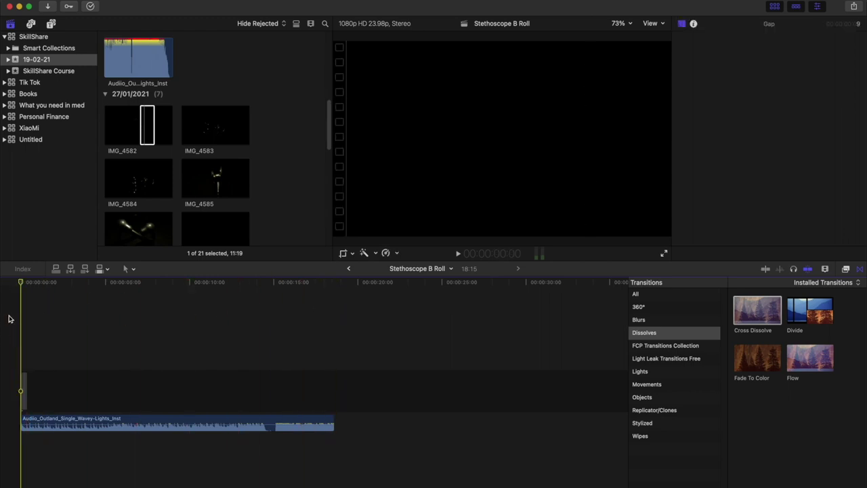
pyautogui.press('space')
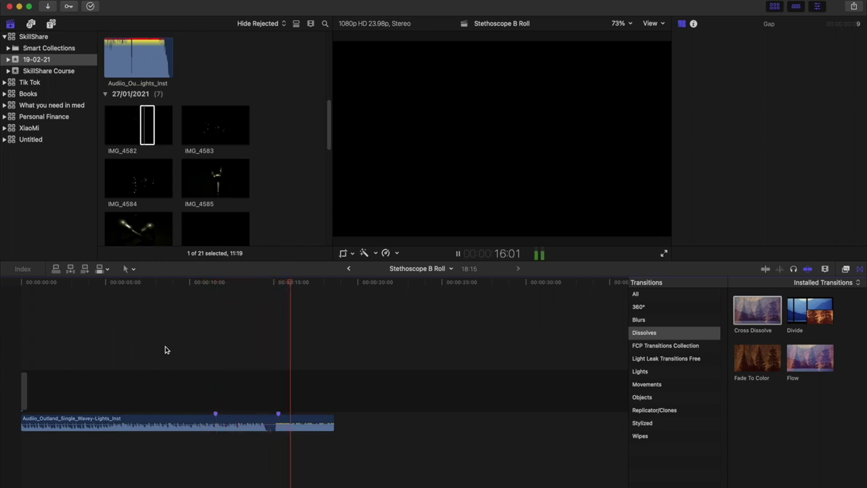
# Replay the music from the start to mark more beats, then preview IMG_4582
pyautogui.press('Home')
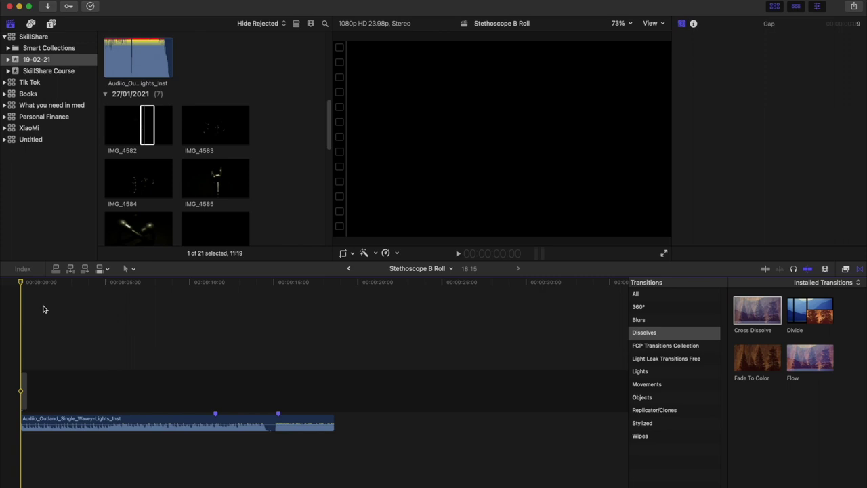
pyautogui.press('space')
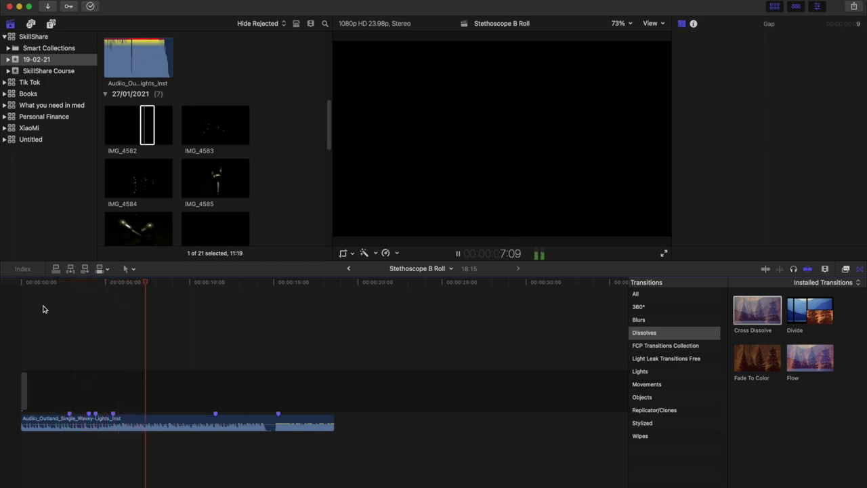
pyautogui.click(121, 131)
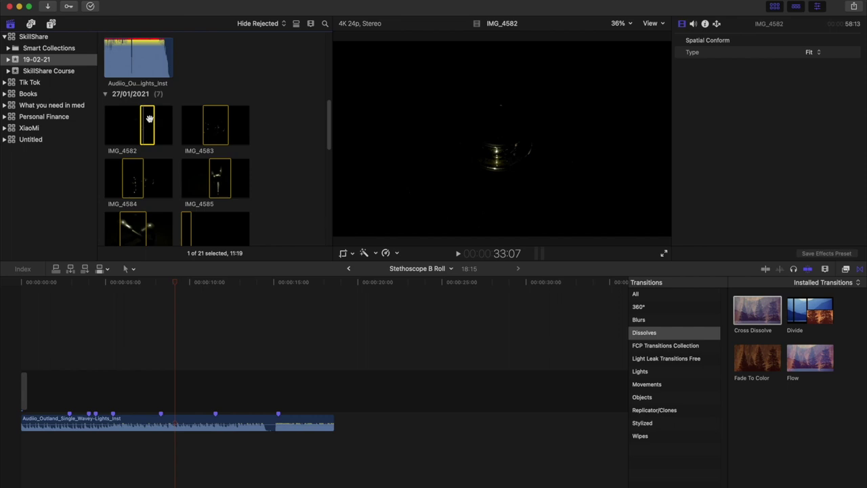
# Place IMG_4582 above the music at the timeline start, deleting the leading gap
pyautogui.moveTo(122, 277); pyautogui.dragTo(58, 368)
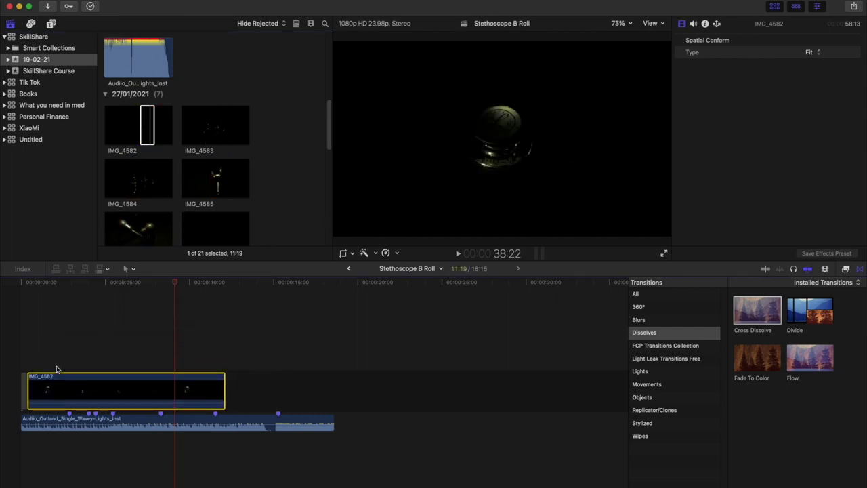
pyautogui.click(24, 343)
pyautogui.press('super+equal')
pyautogui.press('super+equal')
pyautogui.press('super+equal')
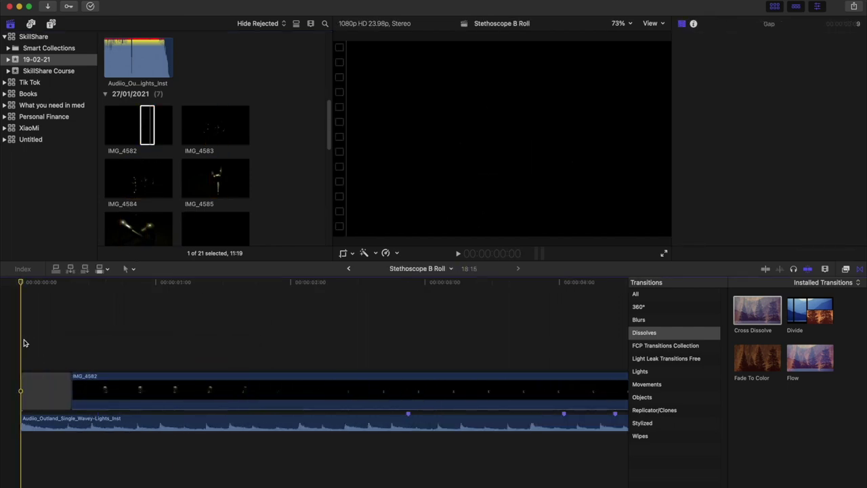
pyautogui.moveTo(90, 417); pyautogui.dragTo(137, 419)
pyautogui.click(59, 393)
pyautogui.press('BackSpace')
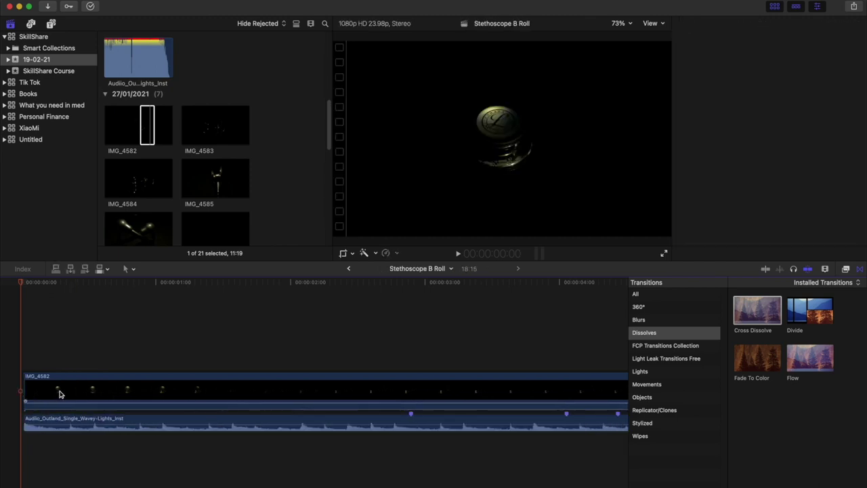
# Blade IMG_4582 at 1:16 and select the right-hand piece
pyautogui.press('space')
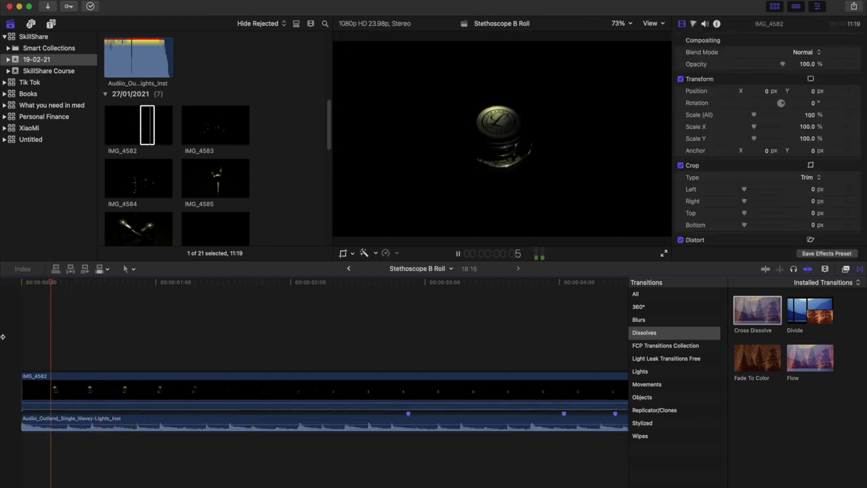
pyautogui.press('space')
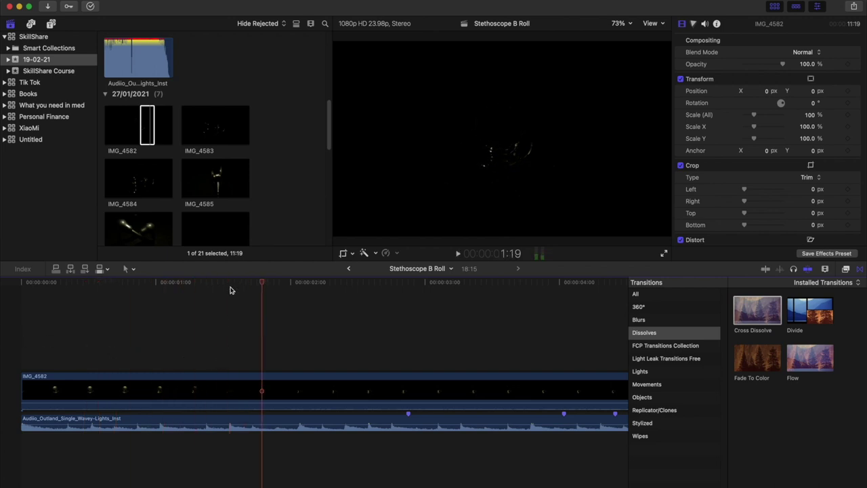
pyautogui.moveTo(258, 288)
pyautogui.mouseDown()
pyautogui.moveTo(232, 287)
pyautogui.moveTo(248, 290)
pyautogui.mouseUp()
pyautogui.click(284, 380)
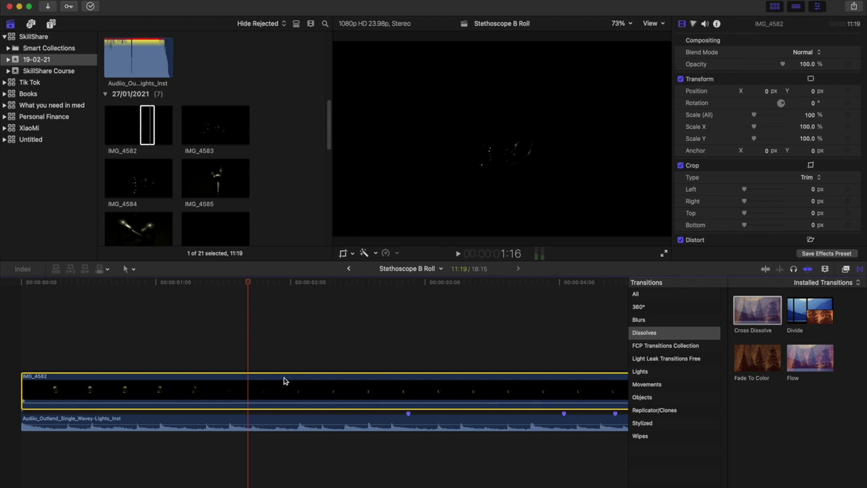
pyautogui.press('super+b')
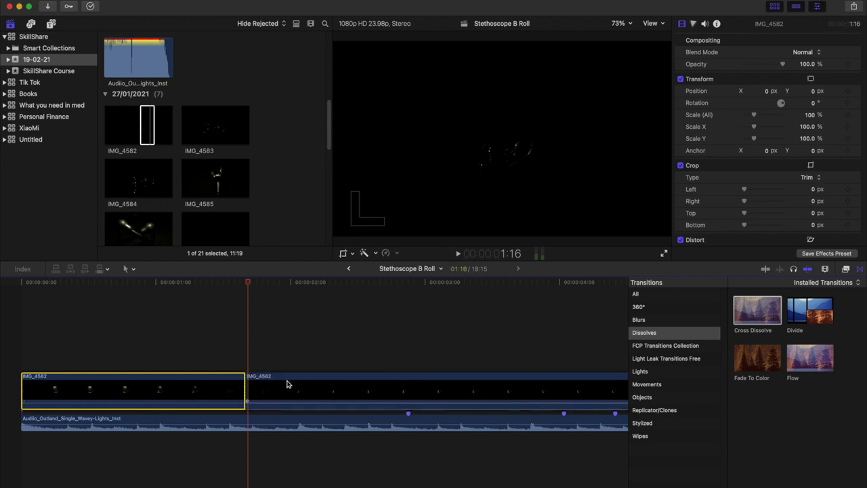
pyautogui.click(287, 384)
# Delete the right piece of IMG_4582 and play the shortened opening shot
pyautogui.press('Delete')
pyautogui.hotkey('shift', 'z')
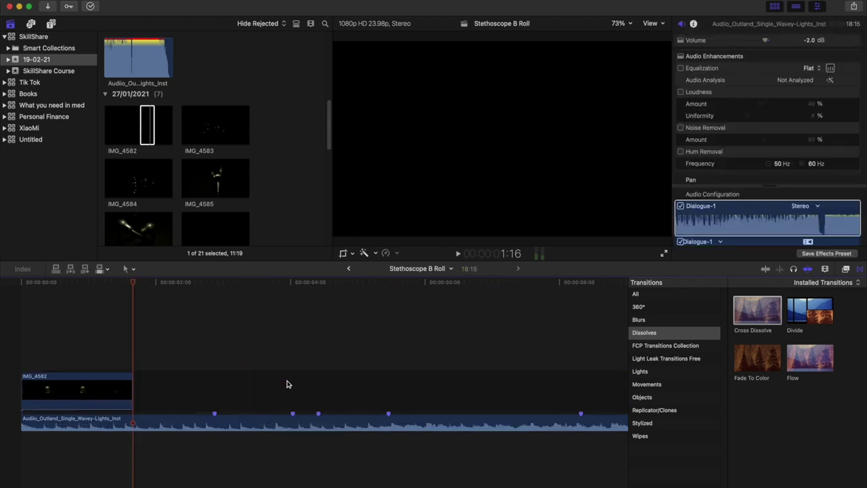
pyautogui.press('Home')
pyautogui.press('space')
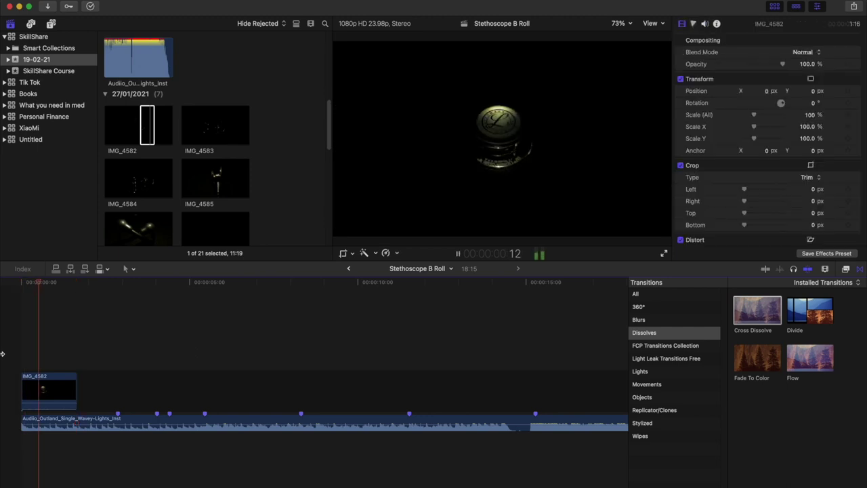
pyautogui.press('space')
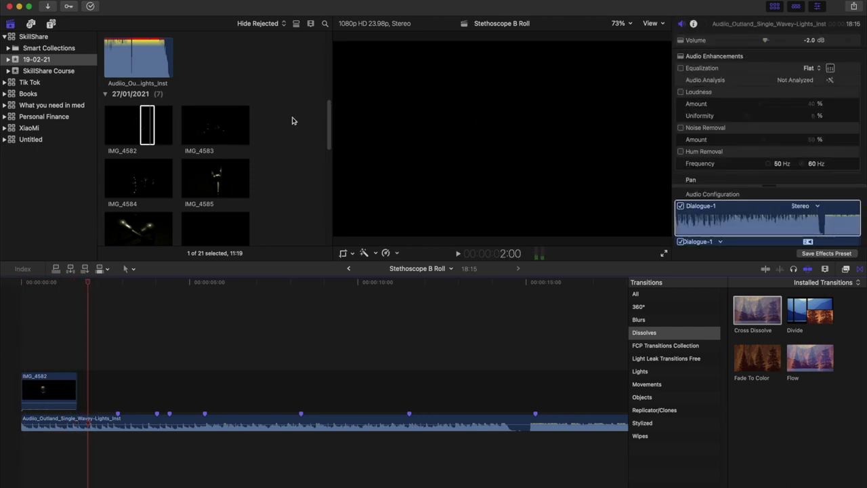
pyautogui.scroll(-3, 183, 128)
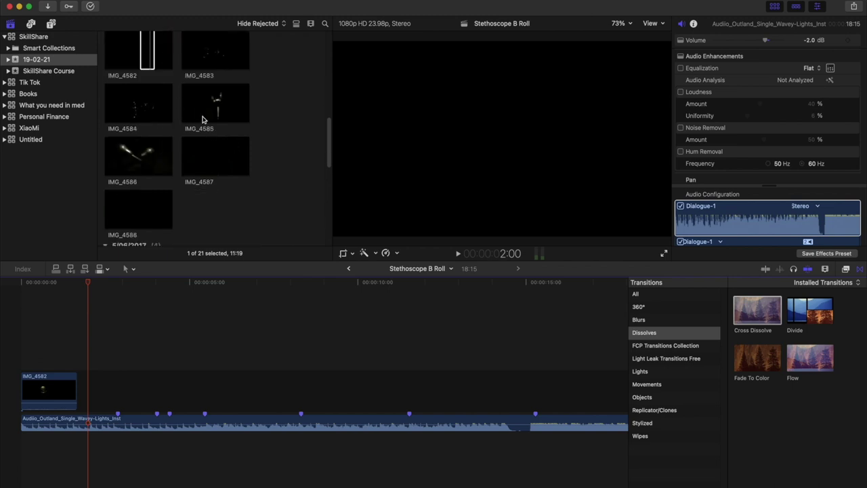
pyautogui.scroll(1, 129, 126)
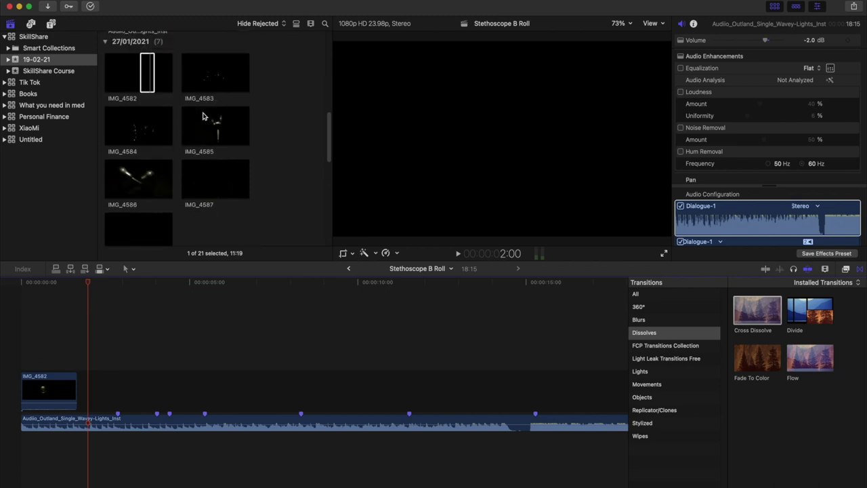
# Preview IMG_4585, add it right after IMG_4582, and play the two clips
pyautogui.click(210, 128)
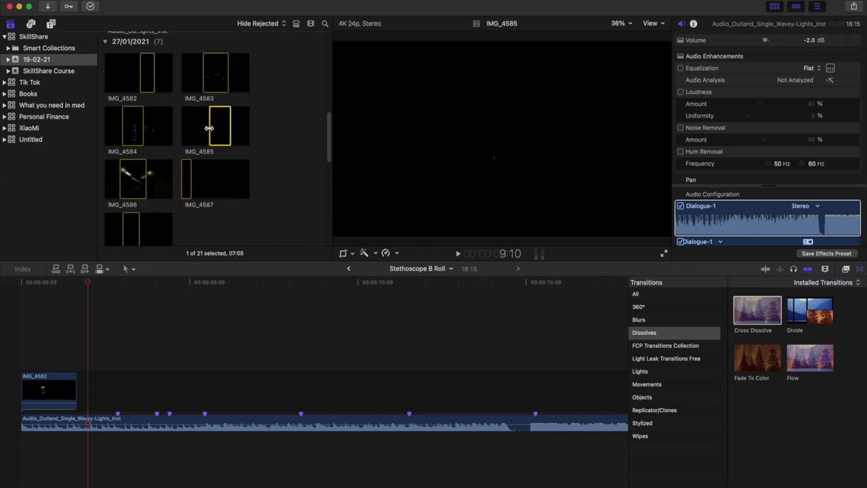
pyautogui.press('space')
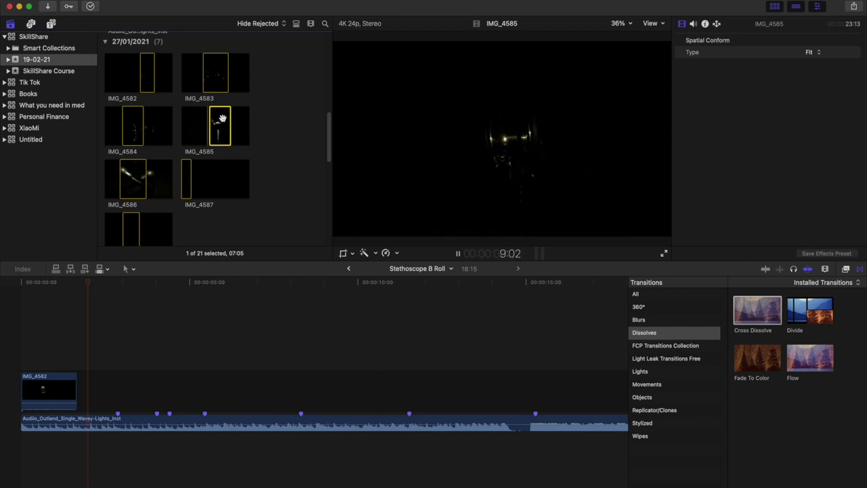
pyautogui.moveTo(218, 120); pyautogui.dragTo(91, 365)
pyautogui.click(68, 348)
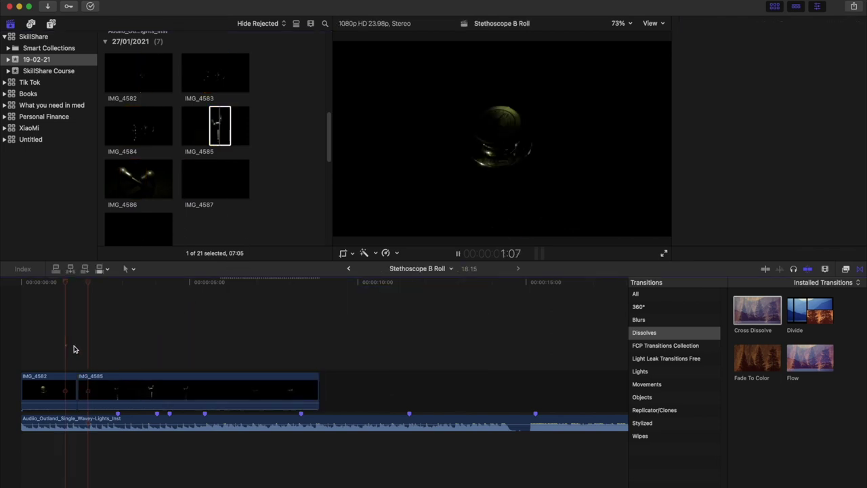
pyautogui.press('space')
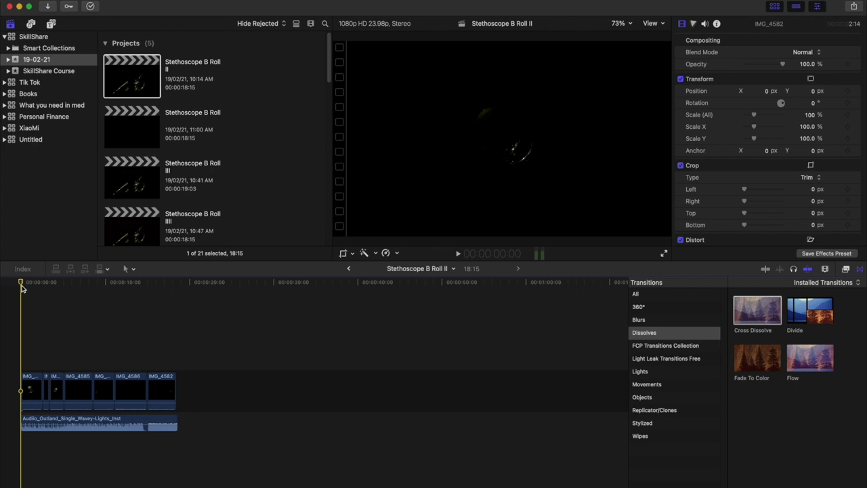
# Play through the Stethoscope B Roll II edit and zoom in on the final IMG_4582 cut
pyautogui.press('space')
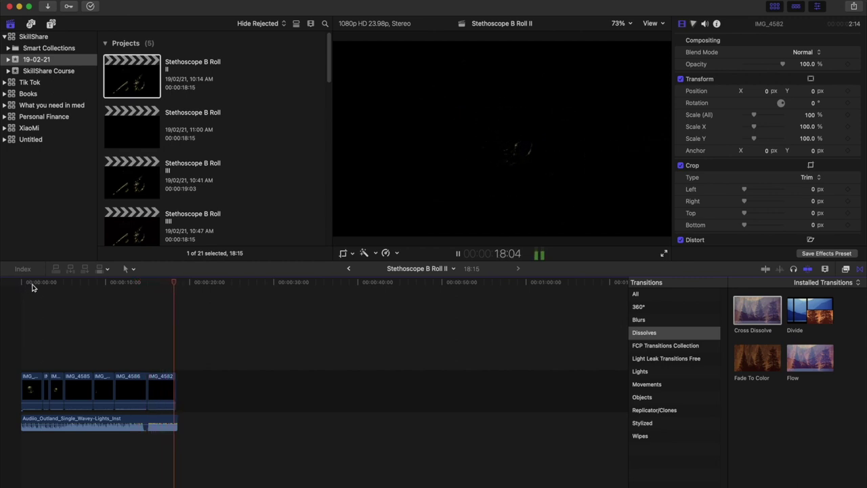
pyautogui.click(18, 309)
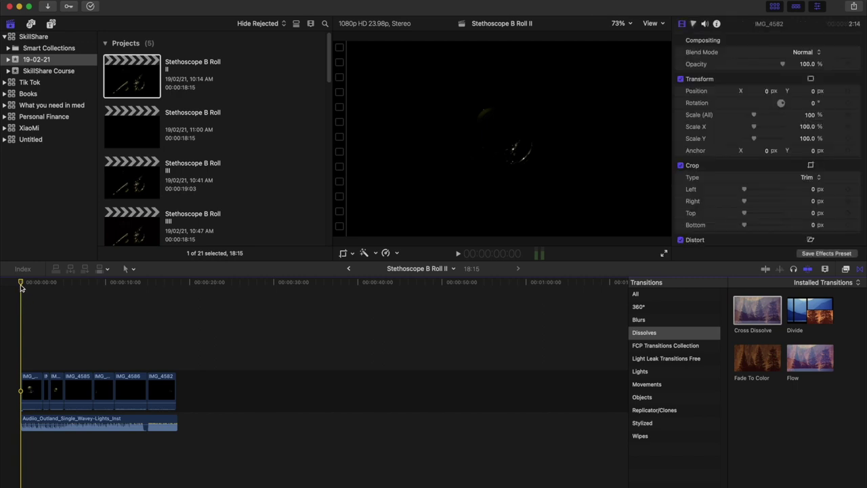
pyautogui.moveTo(25, 289); pyautogui.dragTo(138, 304)
pyautogui.press('super+equal')
pyautogui.press('super+equal')
pyautogui.press('super+equal')
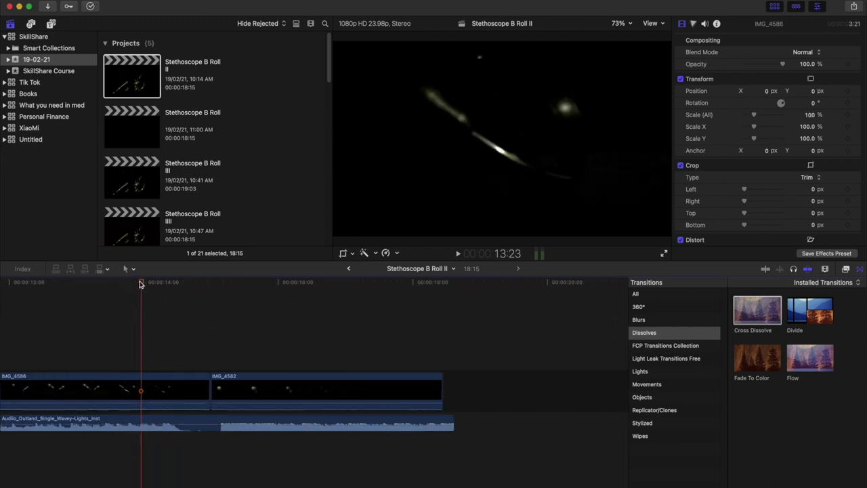
pyautogui.moveTo(141, 284); pyautogui.dragTo(212, 300)
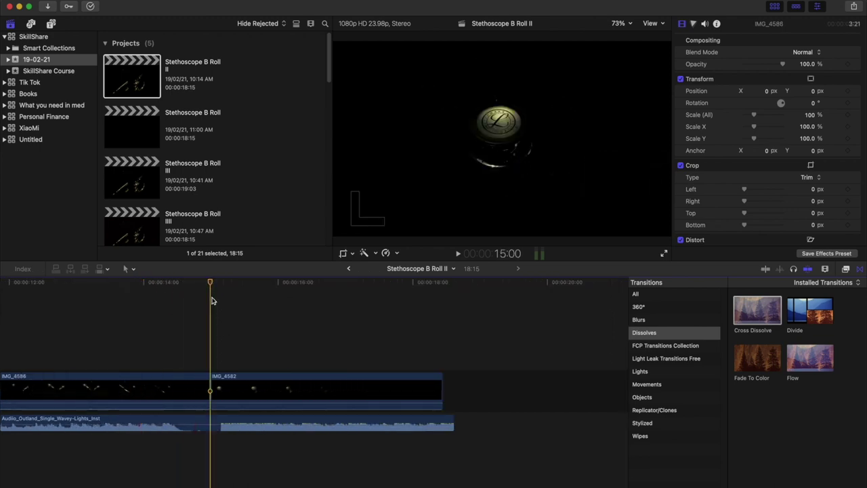
# Trim a few frames off the start of the final IMG_4582 clip and replay the cut
pyautogui.click(226, 387)
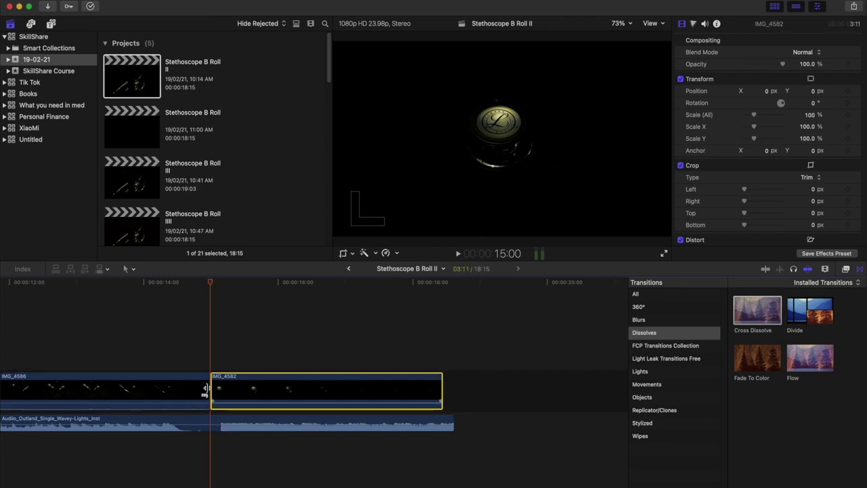
pyautogui.moveTo(206, 387); pyautogui.dragTo(221, 388)
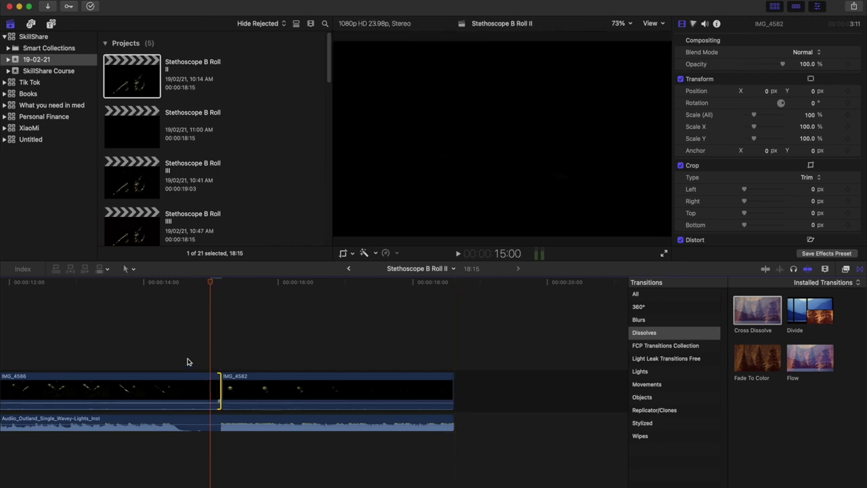
pyautogui.click(170, 344)
pyautogui.press('super+4')
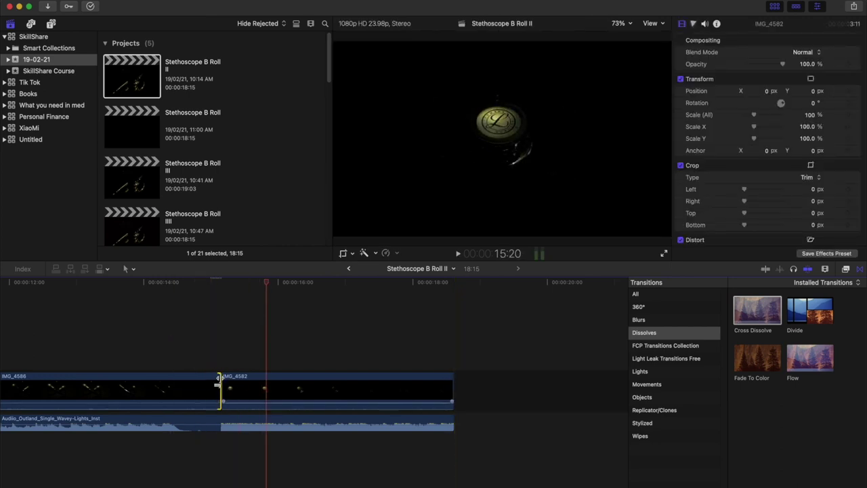
pyautogui.press('space')
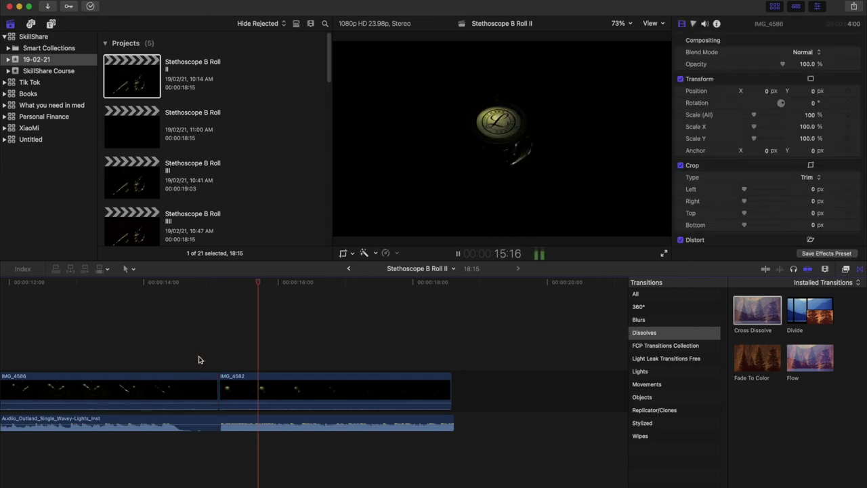
pyautogui.press('space')
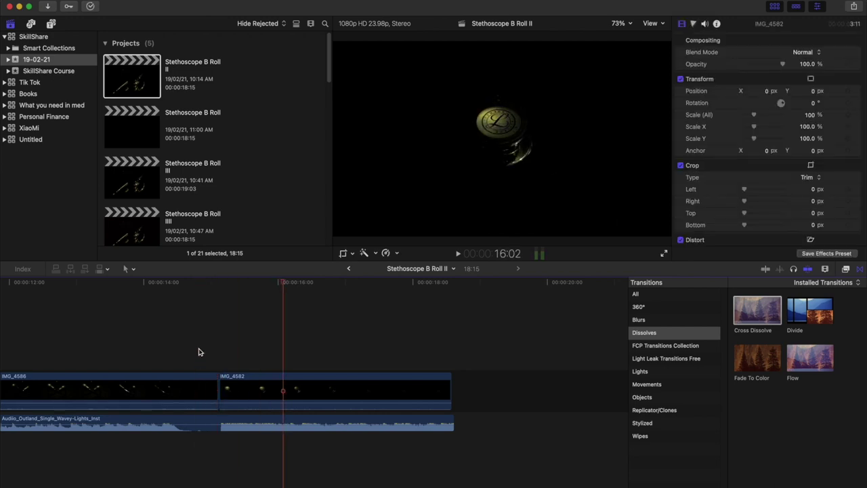
pyautogui.press('super+minus')
pyautogui.press('super+minus')
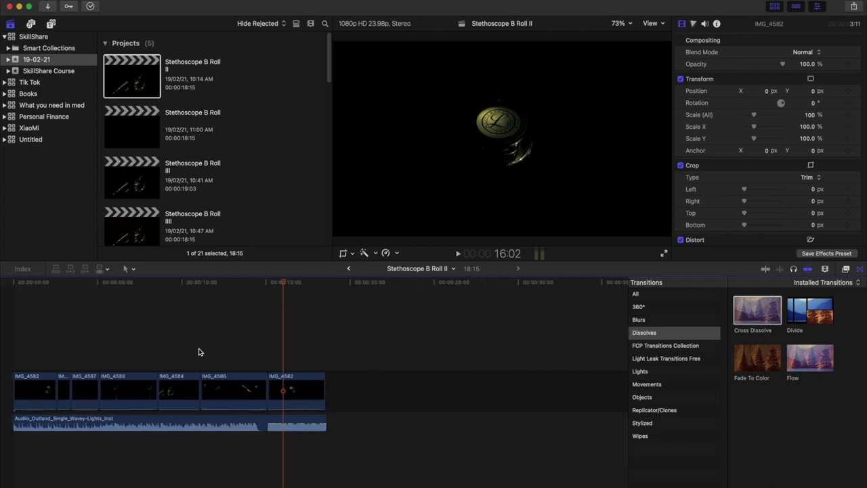
pyautogui.click(55, 330)
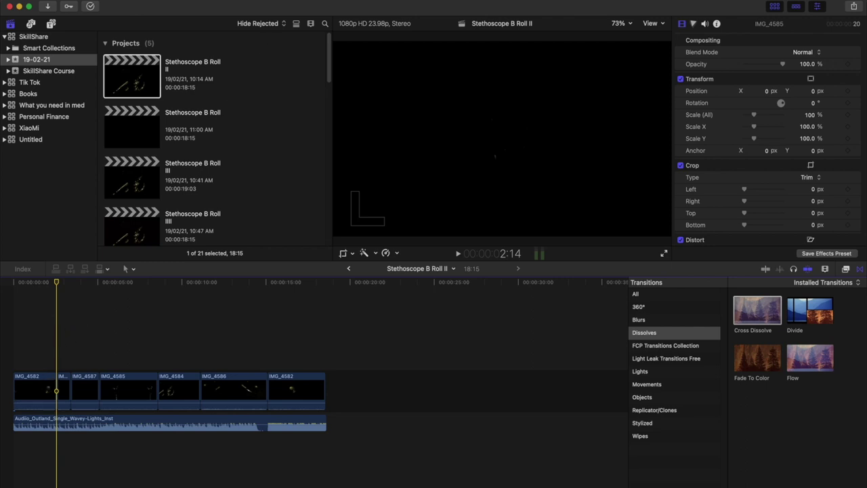
# Insert a gap clip after the opening IMG_4582 and shorten it to a brief pause
pyautogui.press('super+shift+slash')
pyautogui.write('gap')
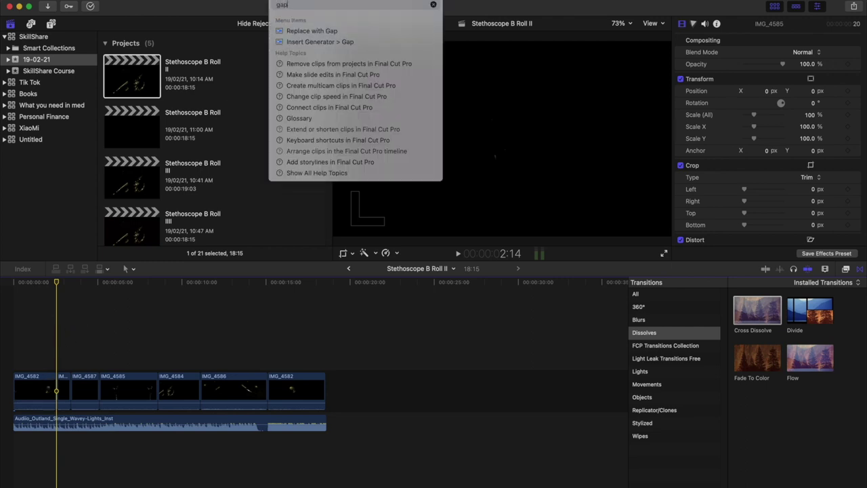
pyautogui.click(311, 42)
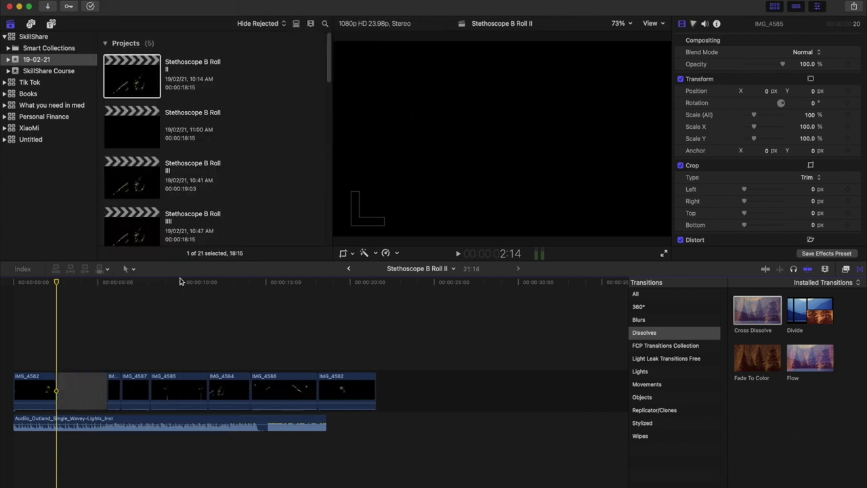
pyautogui.click(57, 333)
pyautogui.moveTo(58, 283)
pyautogui.mouseDown()
pyautogui.moveTo(92, 285)
pyautogui.moveTo(58, 293)
pyautogui.mouseUp()
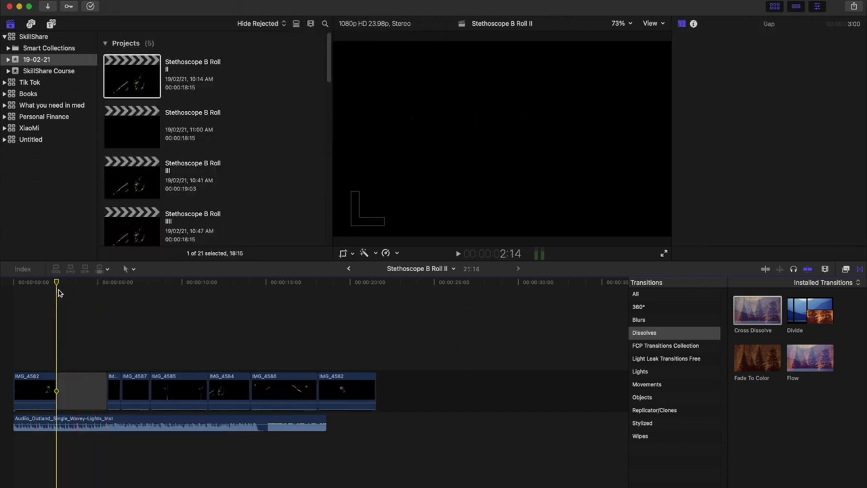
pyautogui.press('super+equal')
pyautogui.press('super+equal')
pyautogui.press('super+equal')
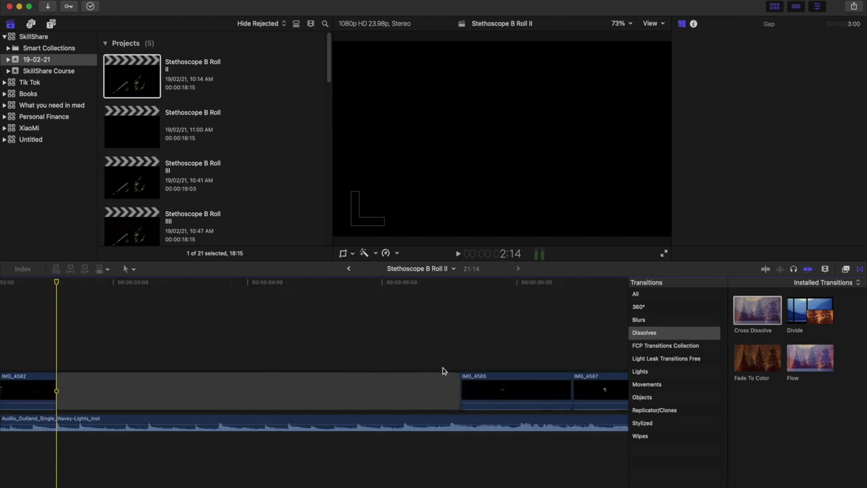
pyautogui.moveTo(455, 381); pyautogui.dragTo(72, 389)
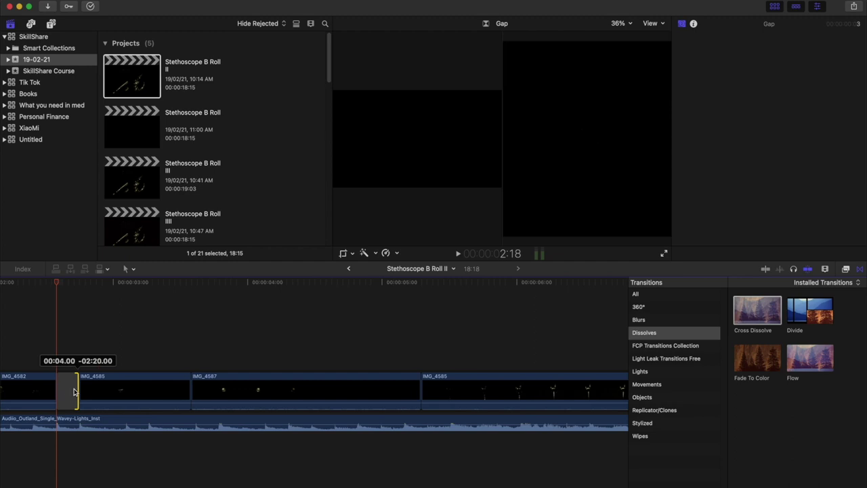
pyautogui.press('space')
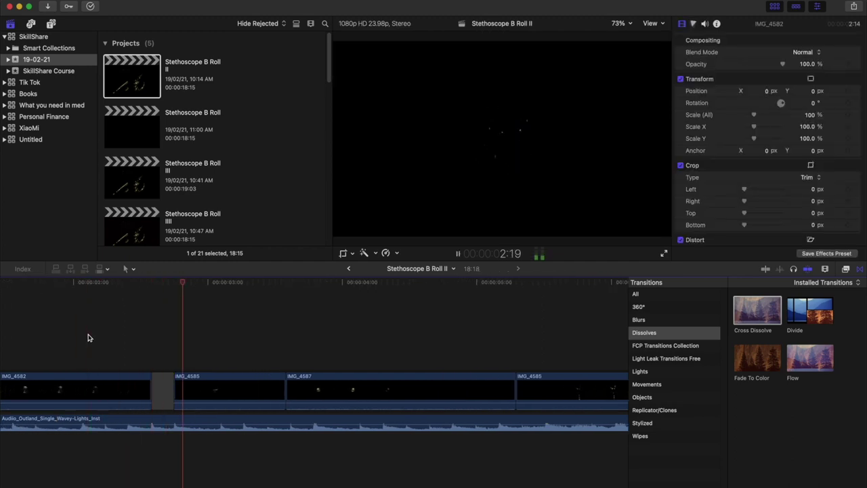
pyautogui.press('space')
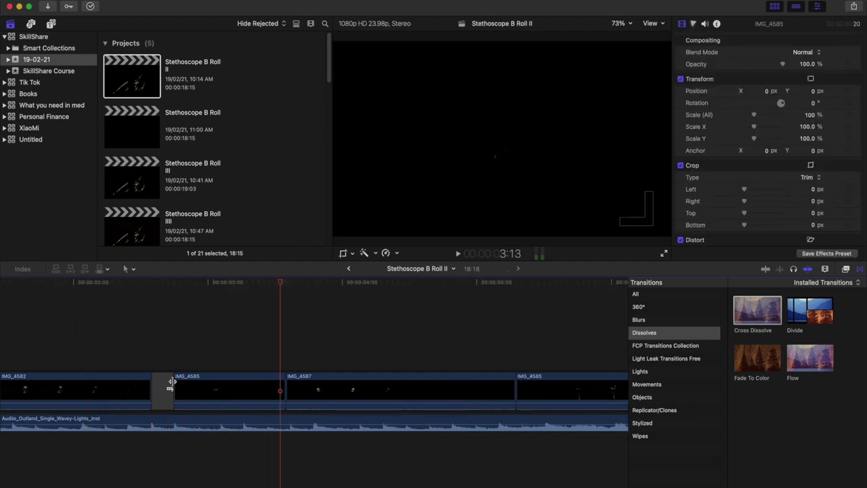
# Lengthen the gap by about two frames and trim the end of IMG_4582 before it
pyautogui.moveTo(172, 382); pyautogui.dragTo(183, 381)
pyautogui.click(132, 349)
pyautogui.press('space')
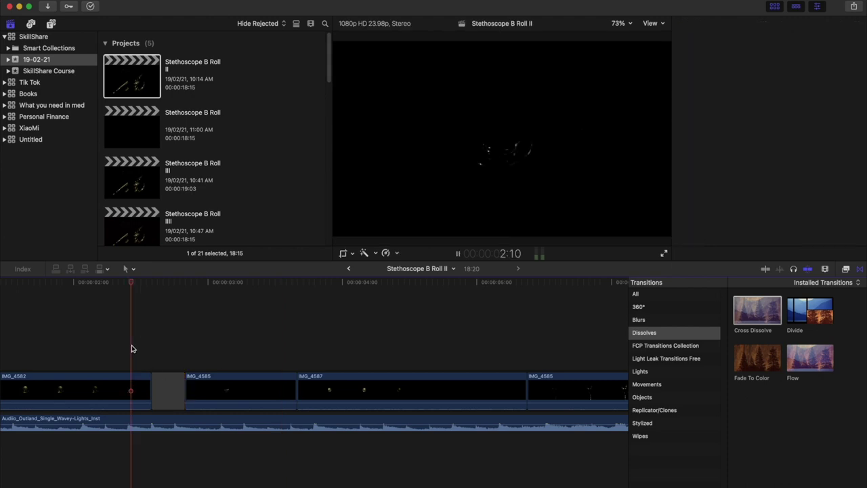
pyautogui.click(99, 338)
pyautogui.press('space')
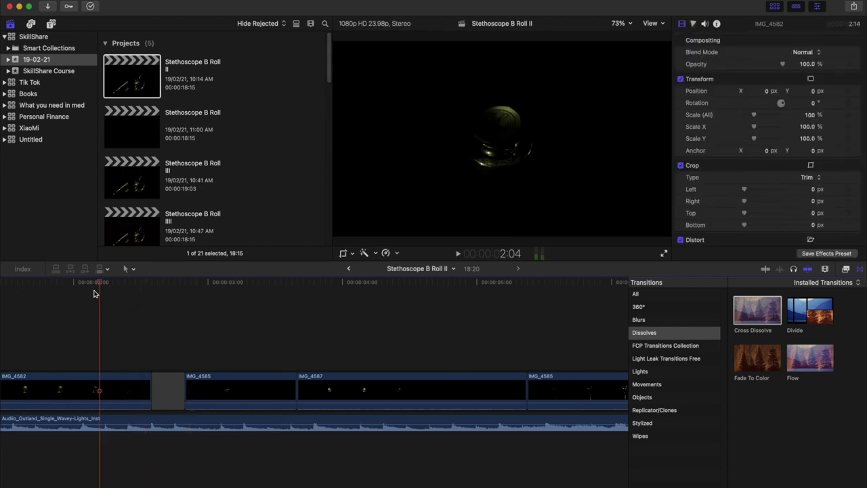
pyautogui.moveTo(99, 284); pyautogui.dragTo(122, 294)
pyautogui.moveTo(146, 384); pyautogui.dragTo(126, 381)
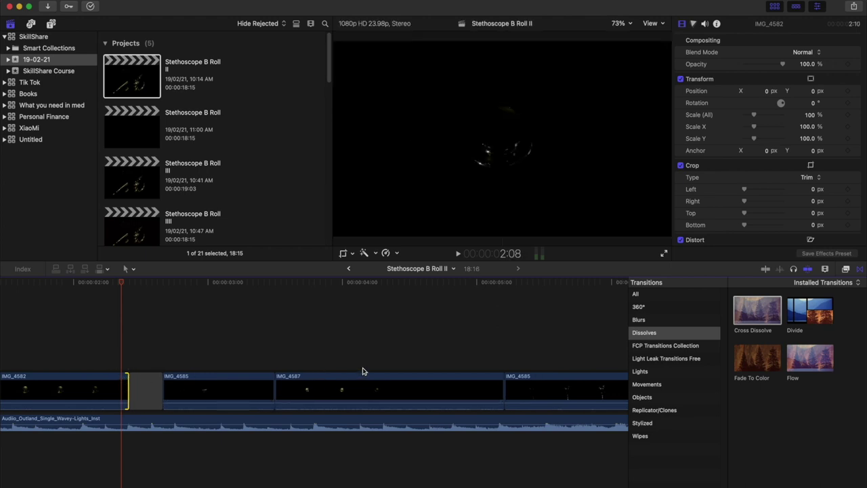
# Trim the music track to end with the last clip
pyautogui.press('super+minus')
pyautogui.press('super+minus')
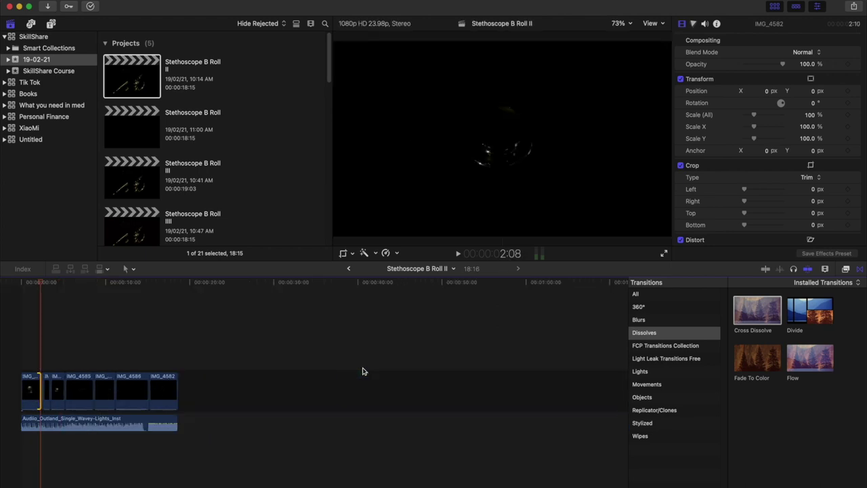
pyautogui.click(177, 337)
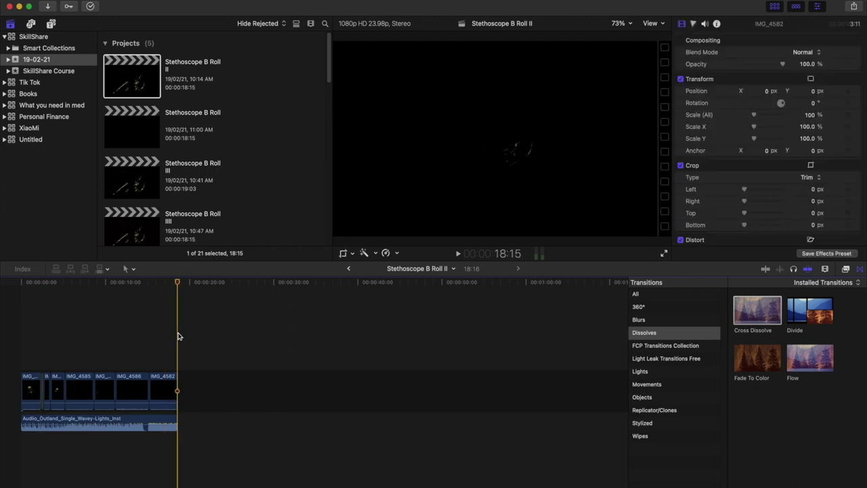
pyautogui.press('super+equal')
pyautogui.press('super+equal')
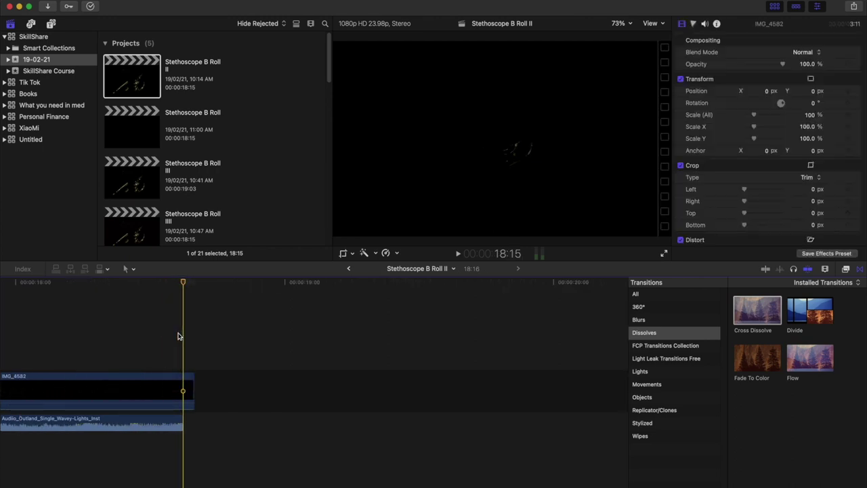
pyautogui.press('super+equal')
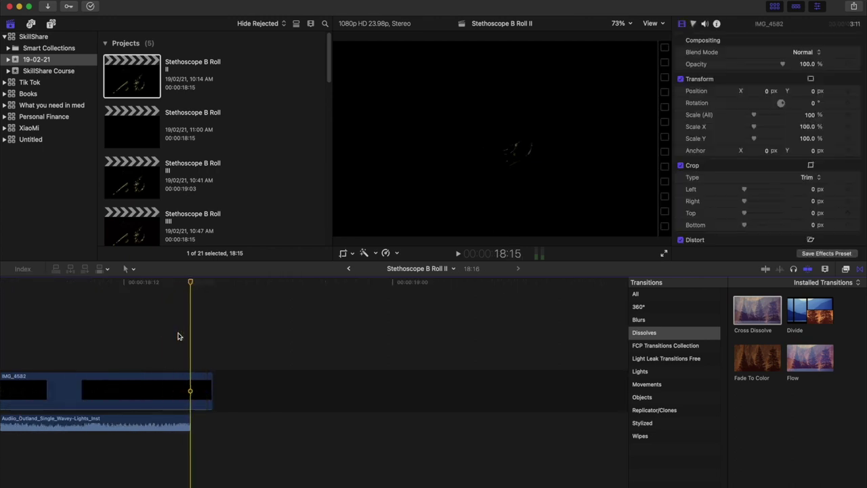
pyautogui.press('super+equal')
pyautogui.hscroll(-5, 178, 336)
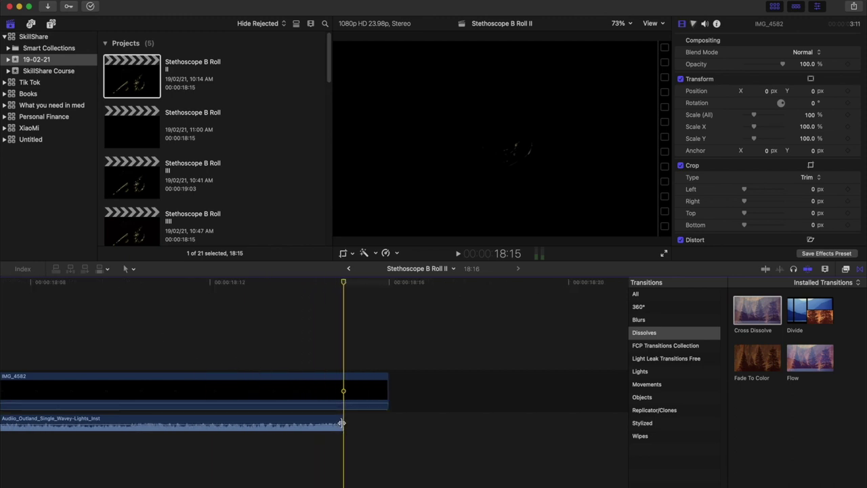
pyautogui.moveTo(342, 424); pyautogui.dragTo(24, 408)
# Drag the music's fade handle to fade it out over the final IMG_4582 clip
pyautogui.press('super+minus')
pyautogui.press('super+minus')
pyautogui.press('super+minus')
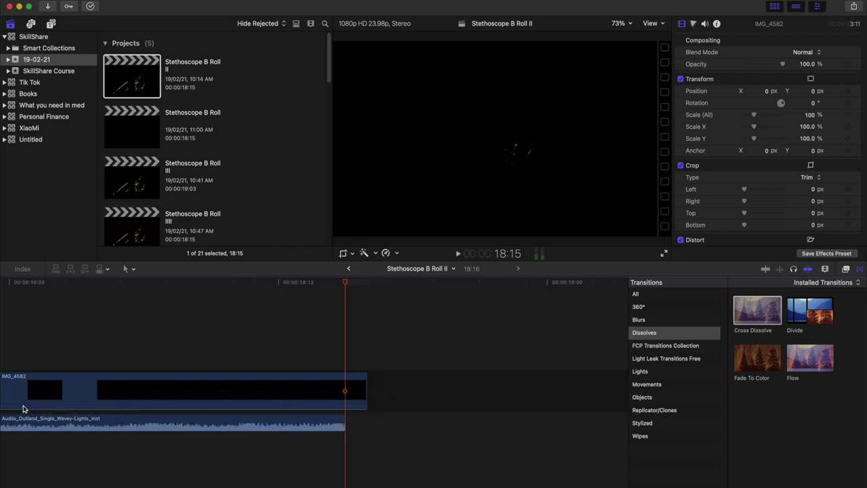
pyautogui.press('super+minus')
pyautogui.press('super+minus')
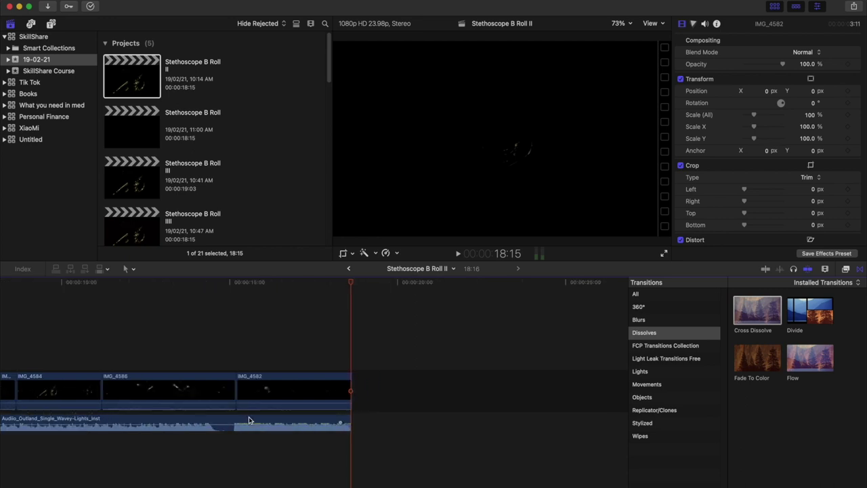
pyautogui.moveTo(340, 423); pyautogui.dragTo(269, 421)
pyautogui.hscroll(-10, 152, 344)
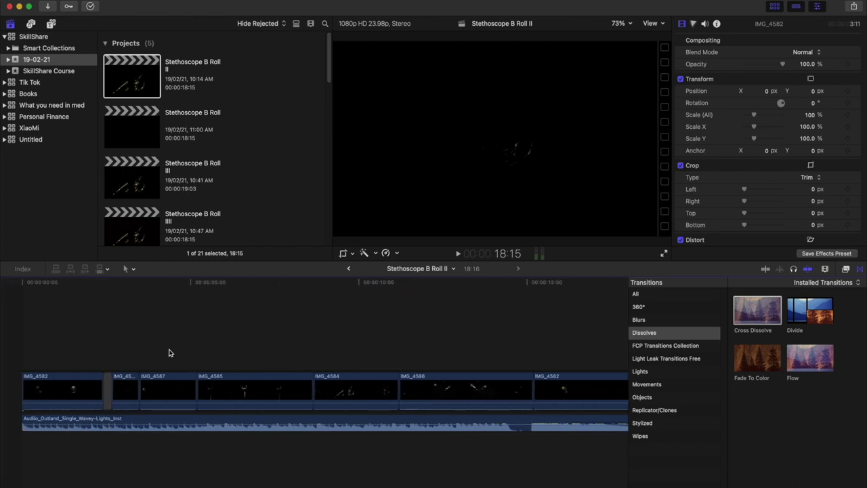
# Add cross dissolves at three successive edit points from IMG_4587 onward, then review from the start
pyautogui.click(106, 388)
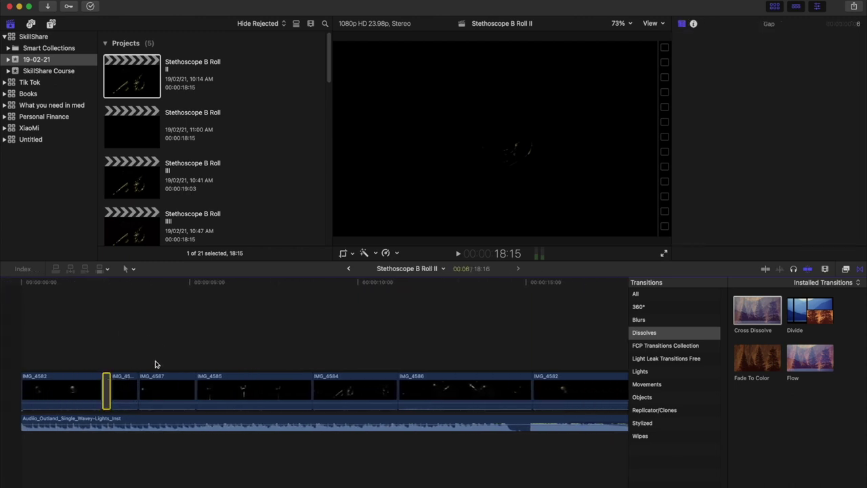
pyautogui.click(140, 347)
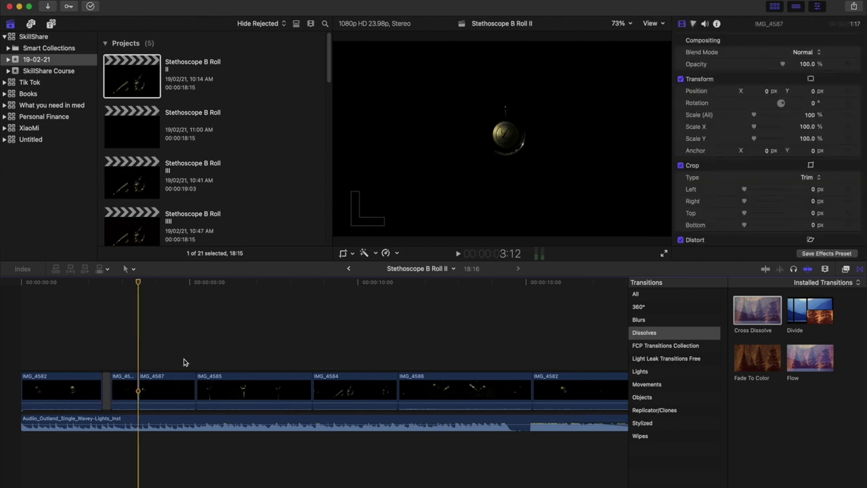
pyautogui.press('super+t')
pyautogui.press('Down')
pyautogui.press('super+t')
pyautogui.press('Down')
pyautogui.press('super+t')
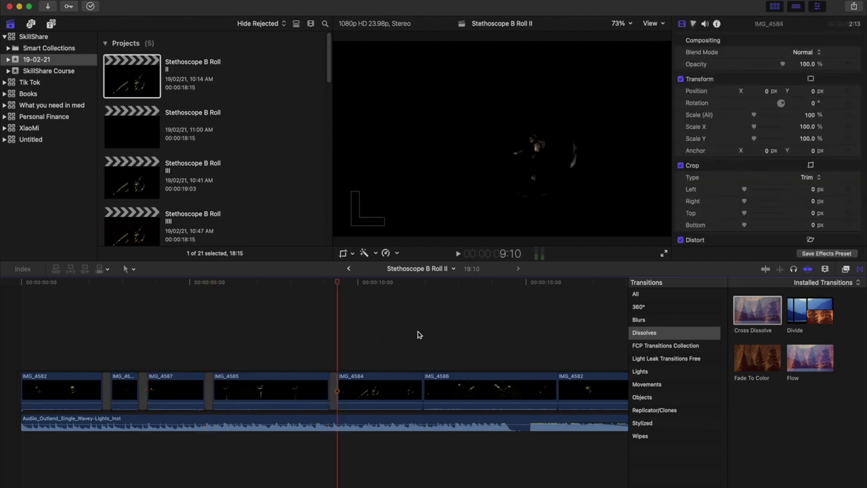
pyautogui.click(203, 369)
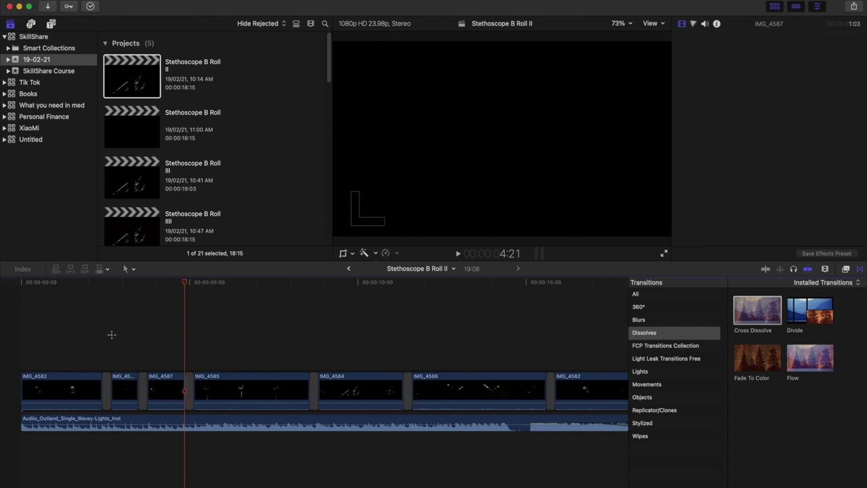
pyautogui.click(21, 283)
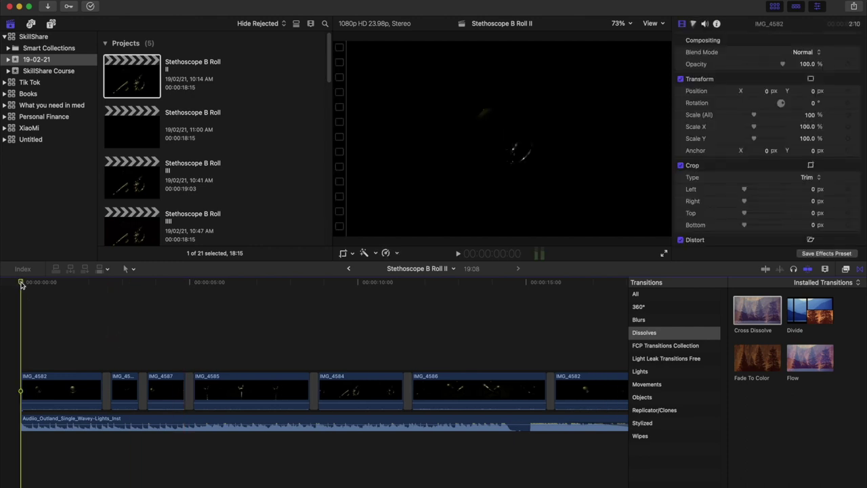
pyautogui.moveTo(23, 284)
pyautogui.mouseDown()
pyautogui.moveTo(101, 291)
pyautogui.moveTo(23, 291)
pyautogui.mouseUp()
# Keyframe IMG_4582's scale from 100% at its start to 131% at its end, then play back the zoom
pyautogui.click(42, 390)
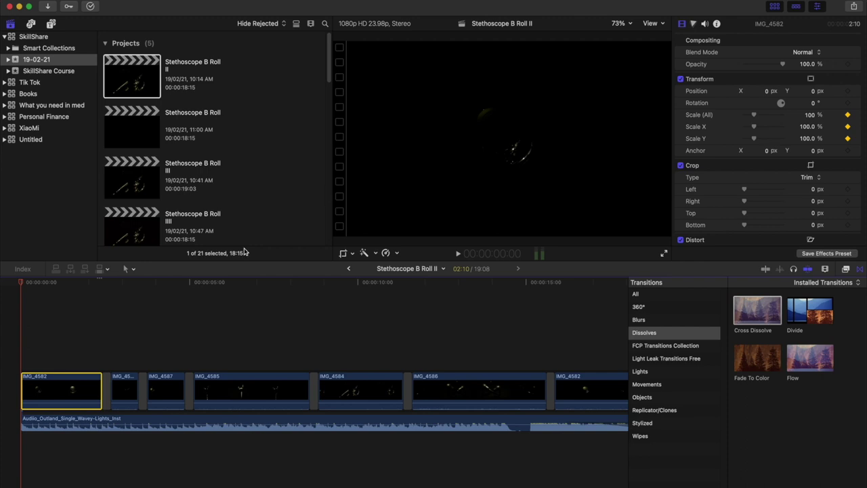
pyautogui.press('Down')
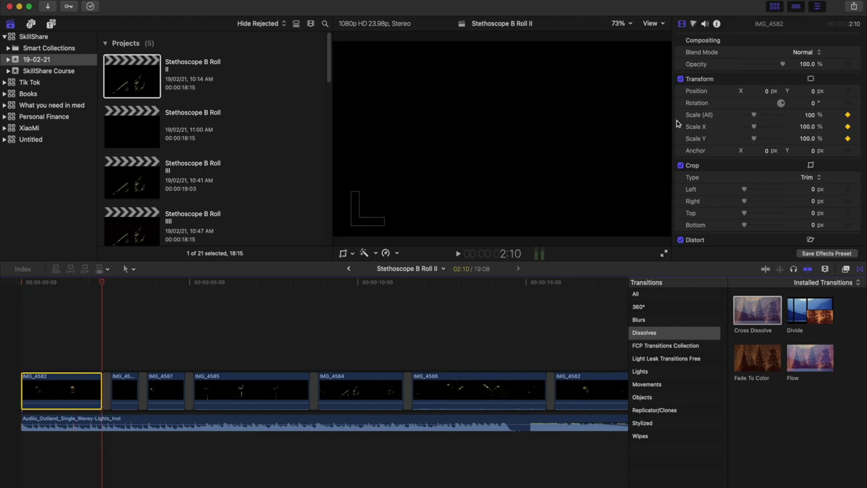
pyautogui.moveTo(754, 115); pyautogui.dragTo(754, 118)
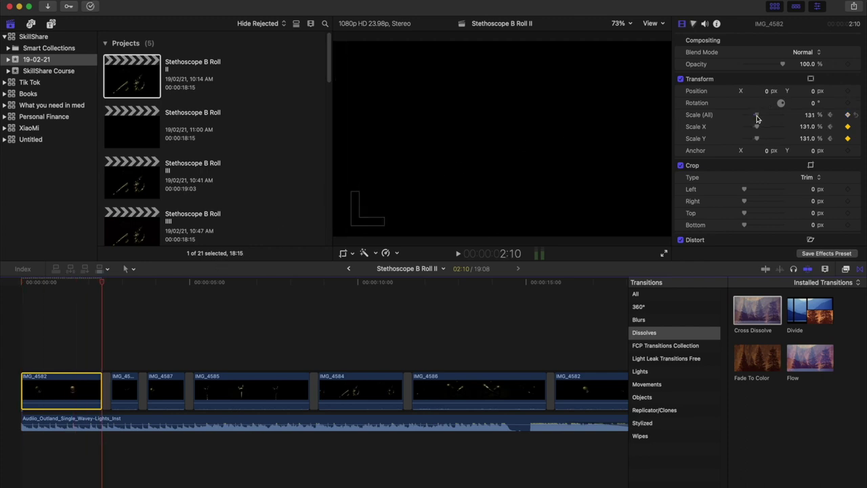
pyautogui.press('Up')
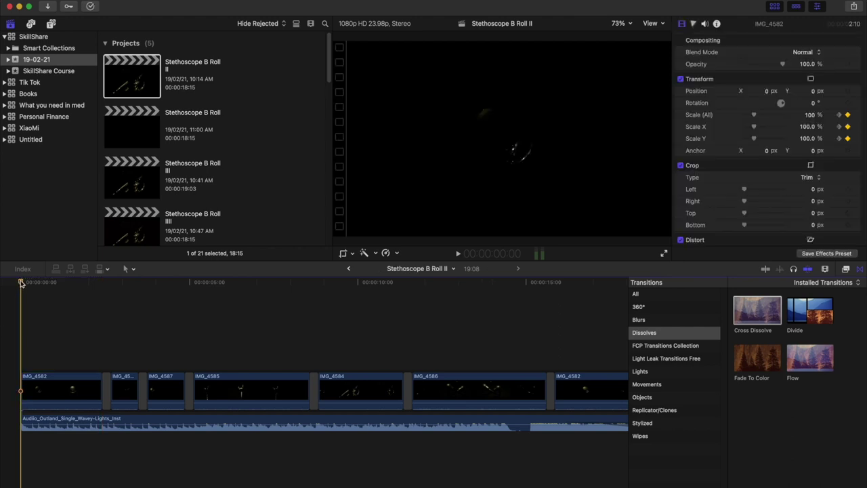
pyautogui.press('space')
pyautogui.press('space')
pyautogui.press('Up')
pyautogui.press('space')
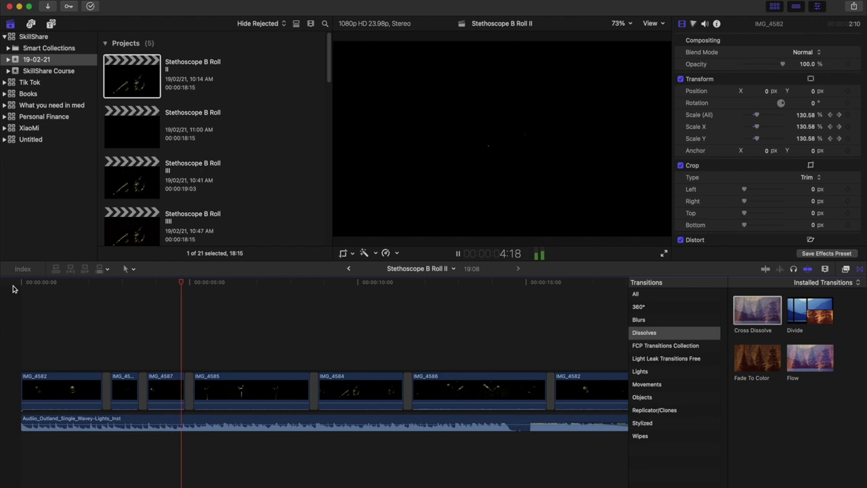
pyautogui.click(20, 283)
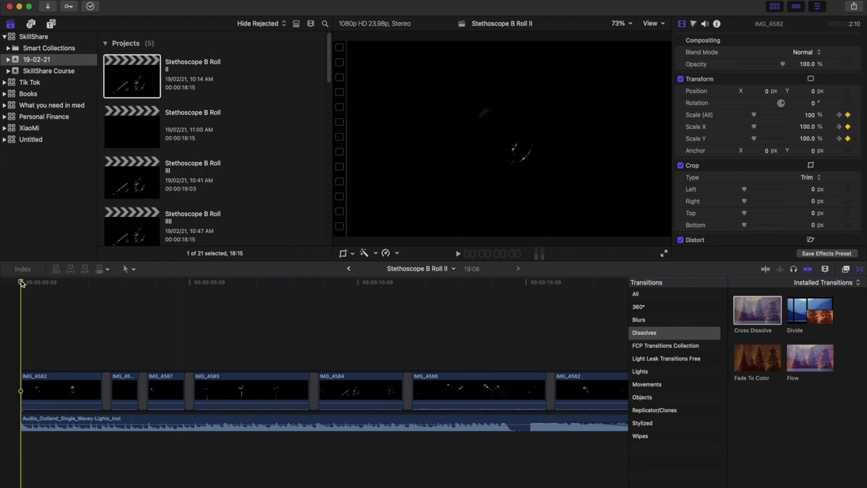
pyautogui.moveTo(21, 283); pyautogui.dragTo(193, 303)
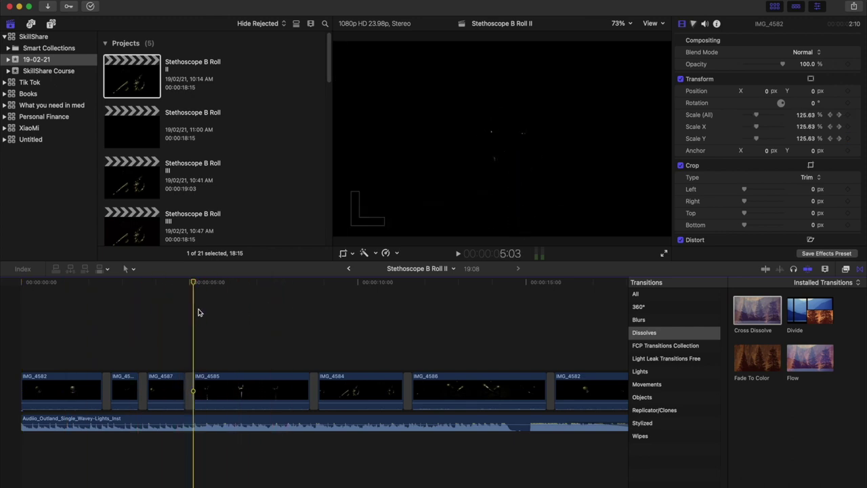
pyautogui.click(307, 314)
# Add Scale keyframes at IMG_4585's end and start (105%), then play back the zoom
pyautogui.click(238, 387)
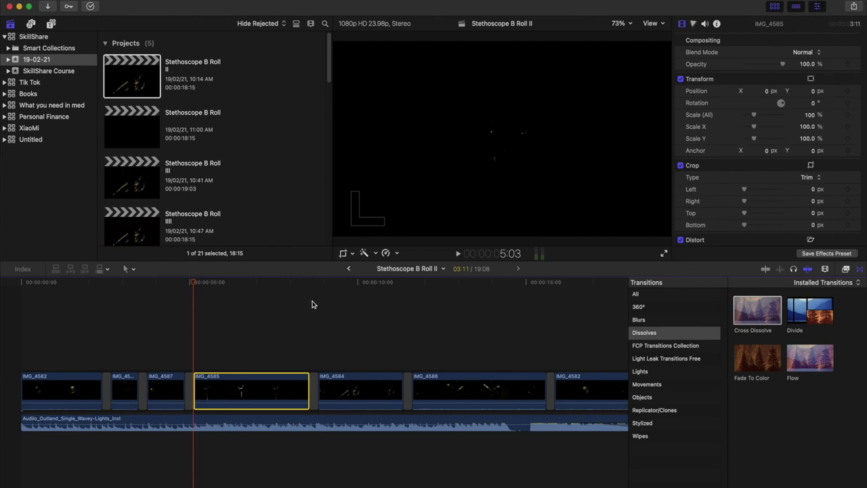
pyautogui.press('Down')
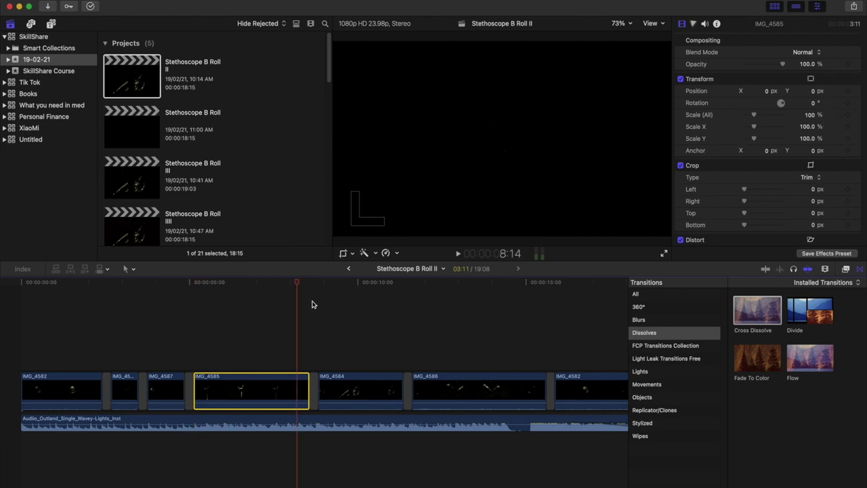
pyautogui.click(846, 114)
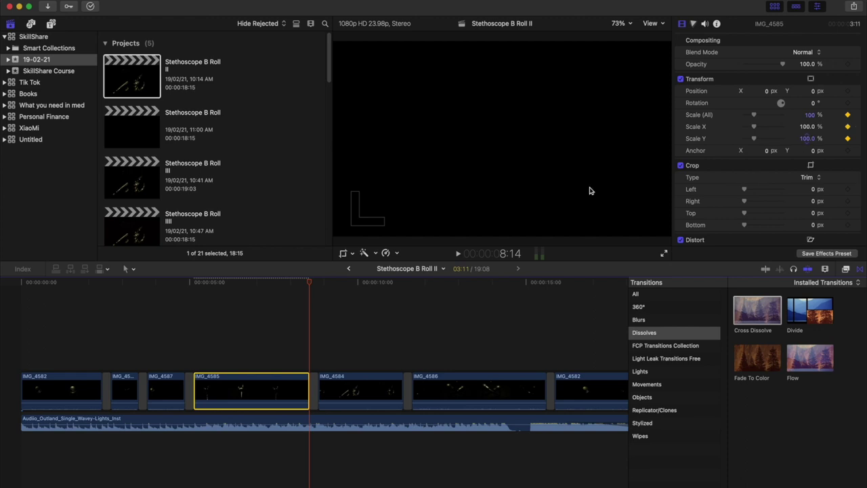
pyautogui.press('Up')
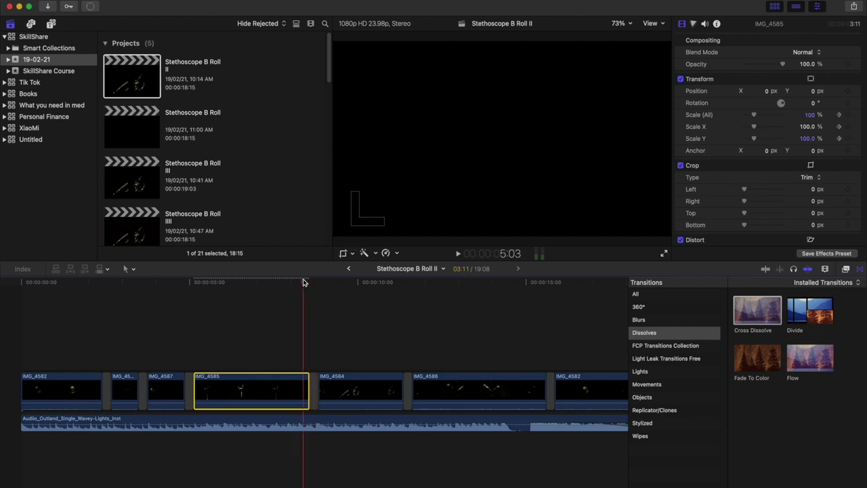
pyautogui.click(847, 116)
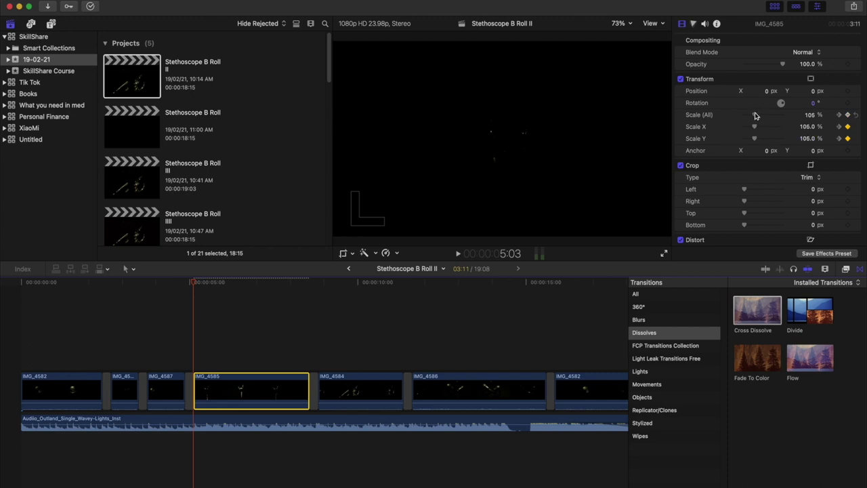
pyautogui.click(181, 319)
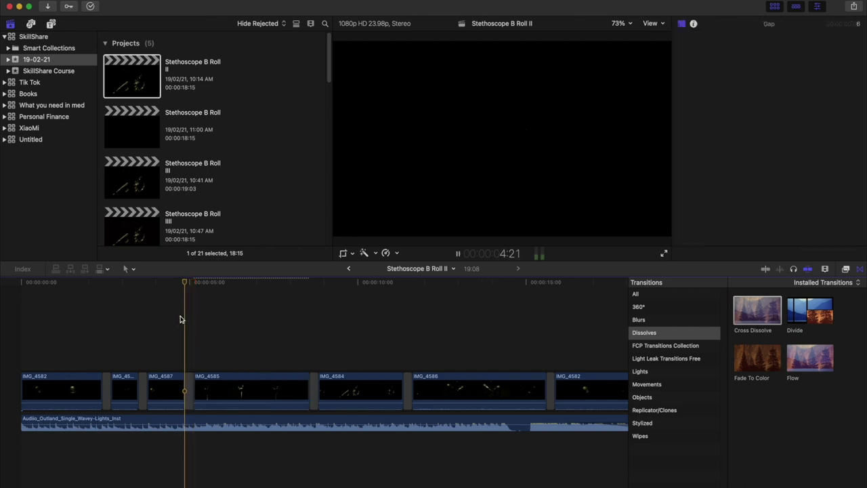
pyautogui.press('space')
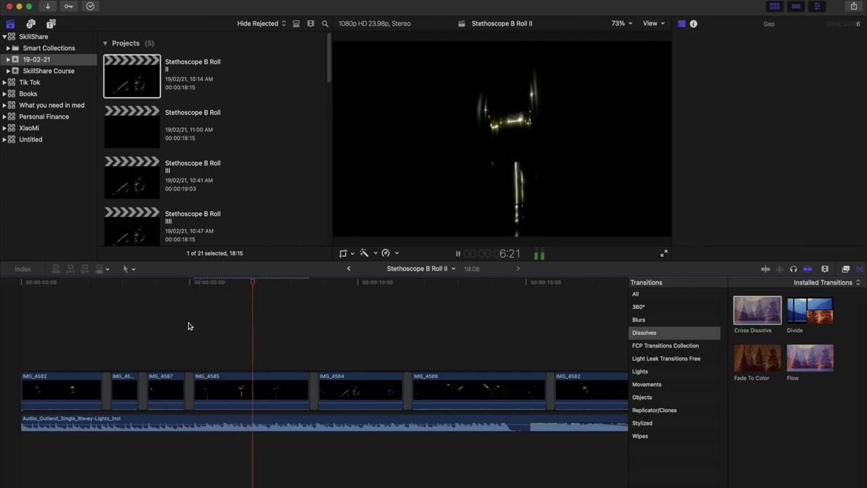
pyautogui.press('space')
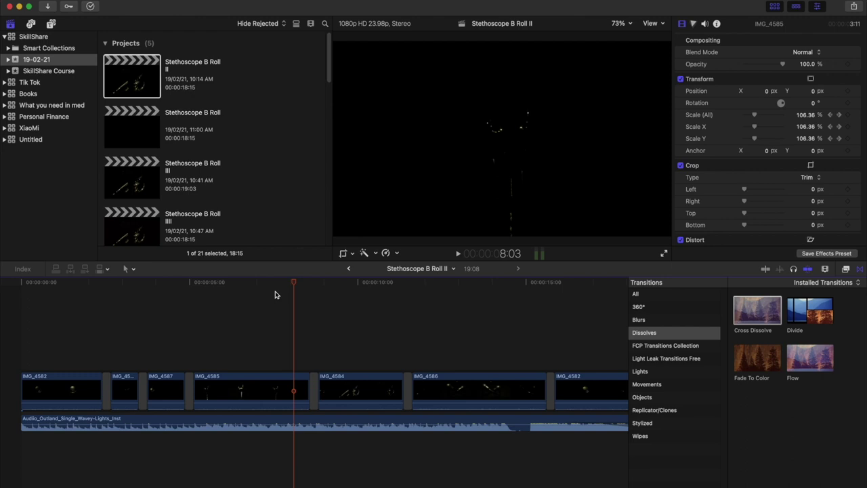
# Open Stethoscope B Roll III, play it from the start, and marquee-select all its video clips
pyautogui.press('super+minus')
pyautogui.press('super+minus')
pyautogui.press('Home')
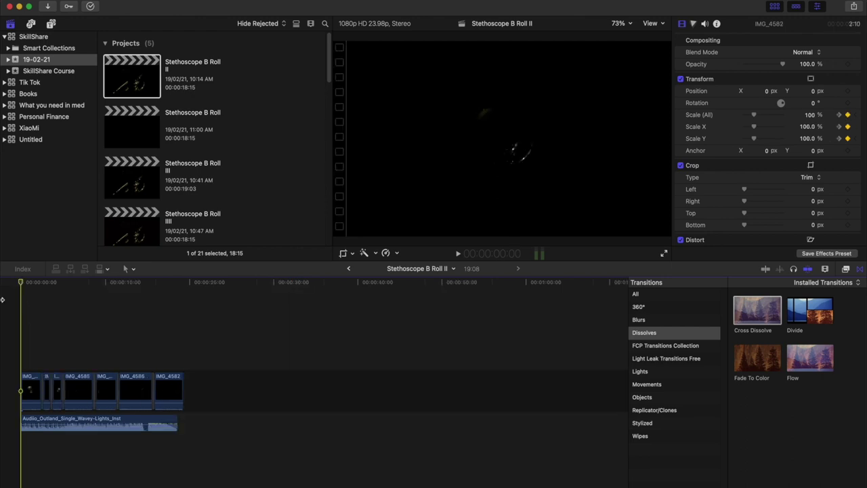
pyautogui.doubleClick(147, 174)
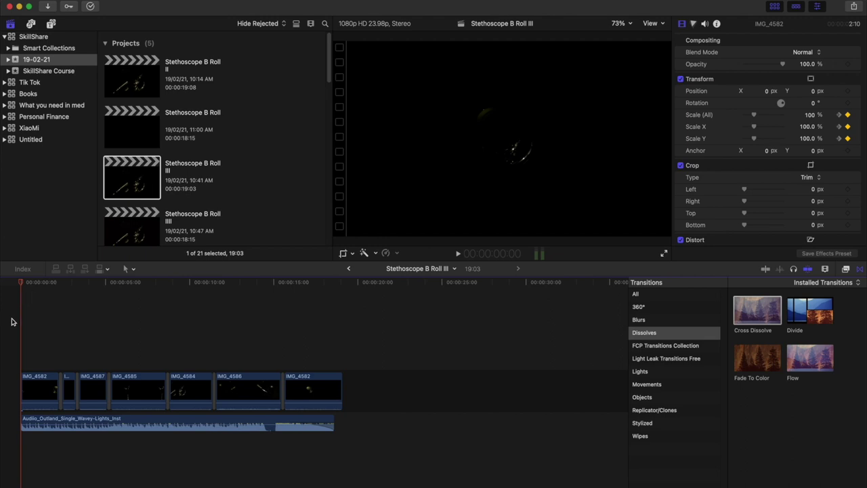
pyautogui.press('space')
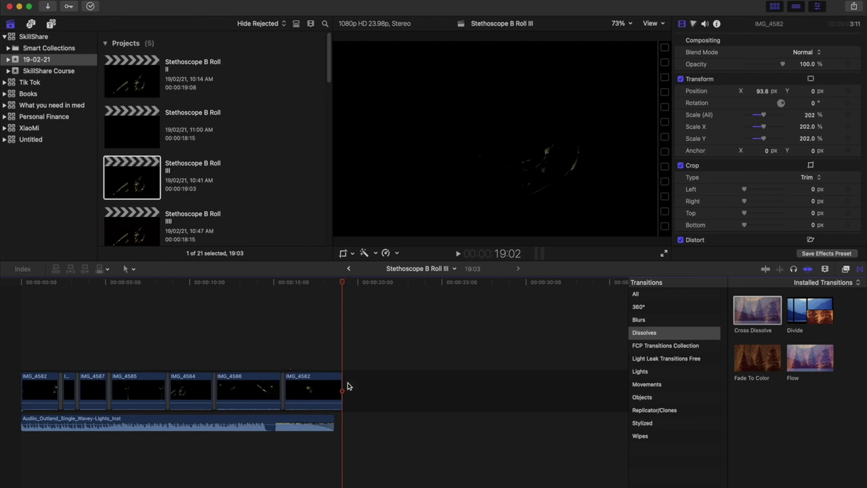
pyautogui.moveTo(359, 385); pyautogui.dragTo(20, 396)
# Search the video effects for 'custom' and apply Custom LUT to the first IMG_4582 clip
pyautogui.press('super+5')
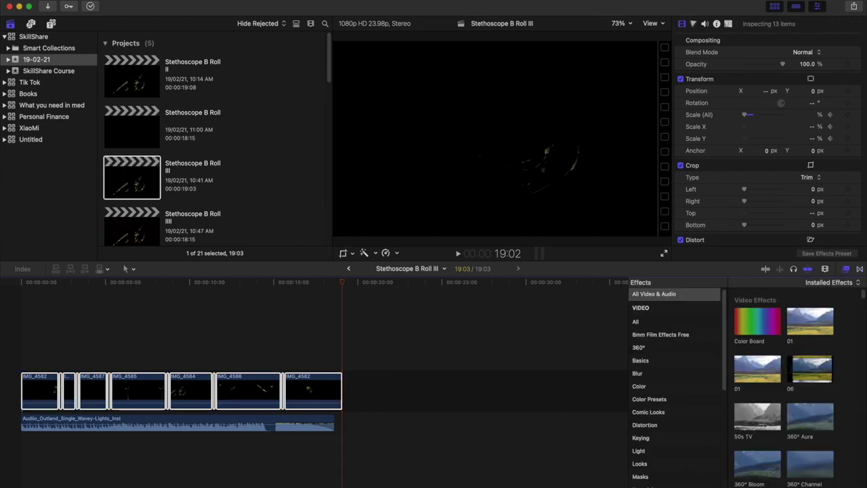
pyautogui.write('custom')
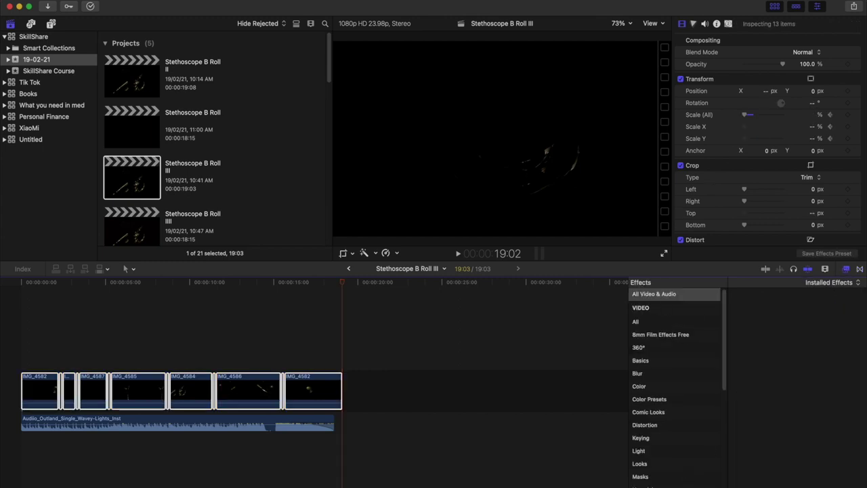
pyautogui.moveTo(769, 328); pyautogui.dragTo(49, 385)
# Set the clip's Custom LUT to Warm Teal & Orange Rec and return to the project start
pyautogui.click(44, 385)
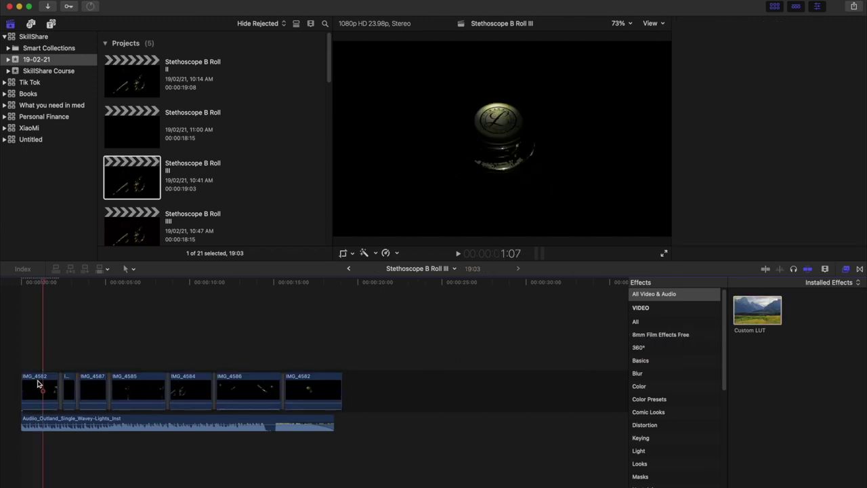
pyautogui.click(766, 66)
pyautogui.moveTo(772, 152)
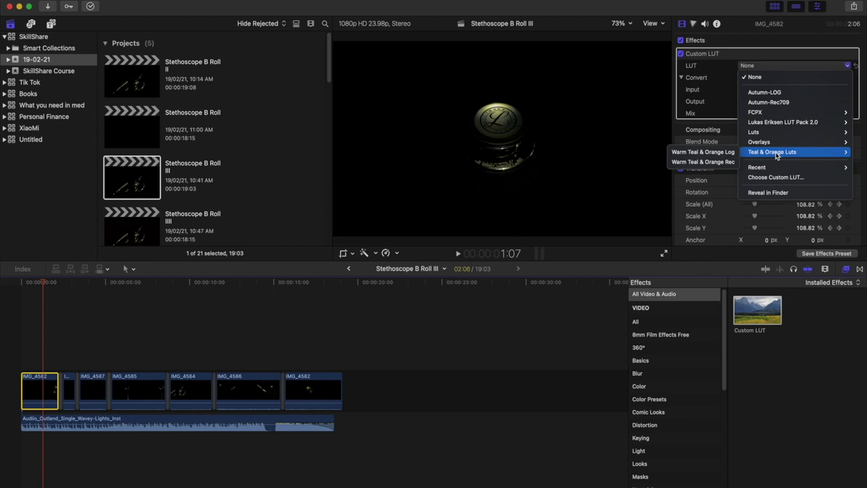
pyautogui.click(704, 162)
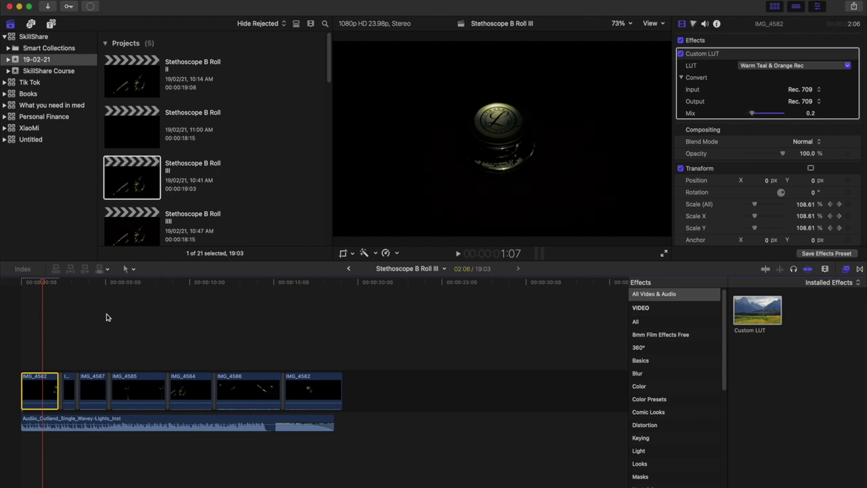
pyautogui.press('Home')
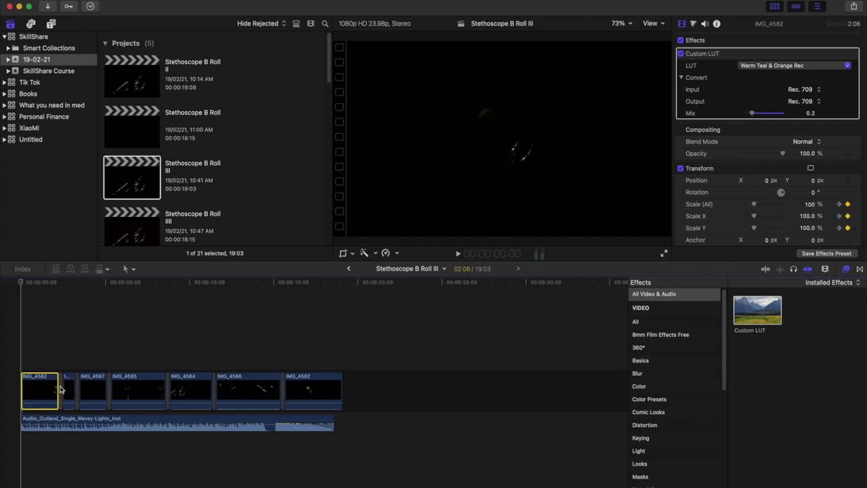
# Paste the first clip's LUT attributes onto the remaining 11 clips, leaving out Transform
pyautogui.moveTo(72, 345); pyautogui.dragTo(332, 389)
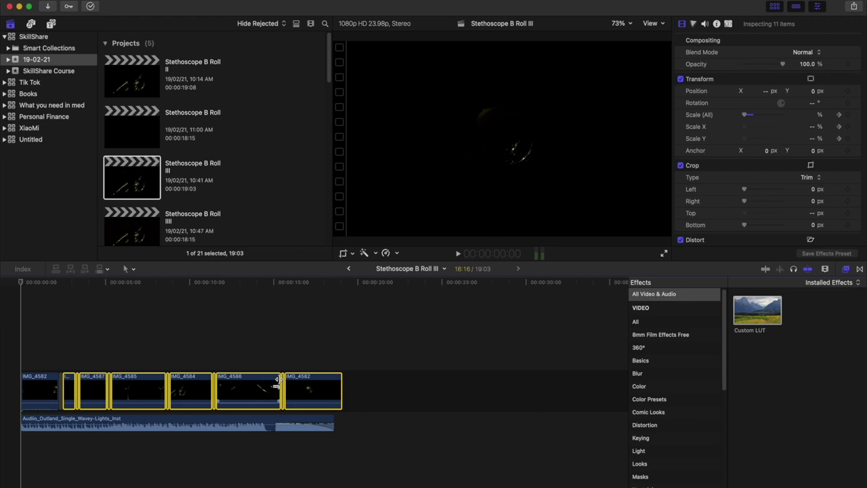
pyautogui.press('super+shift+v')
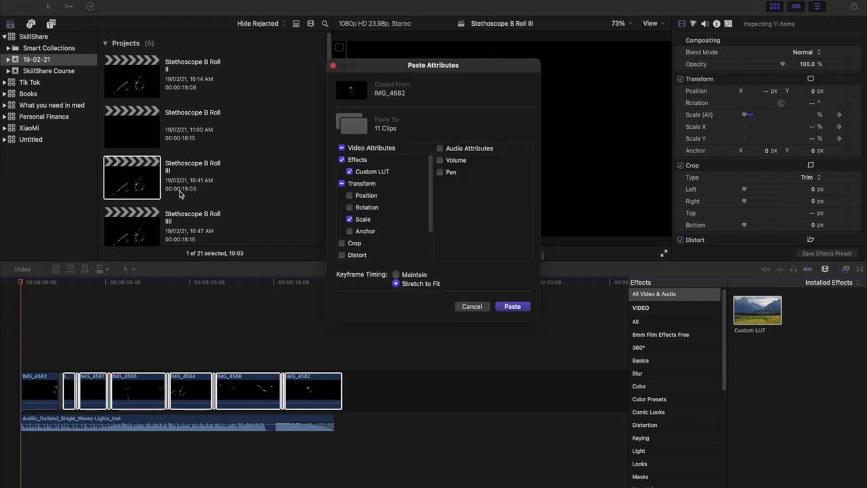
pyautogui.click(342, 183)
pyautogui.click(342, 183)
pyautogui.click(512, 306)
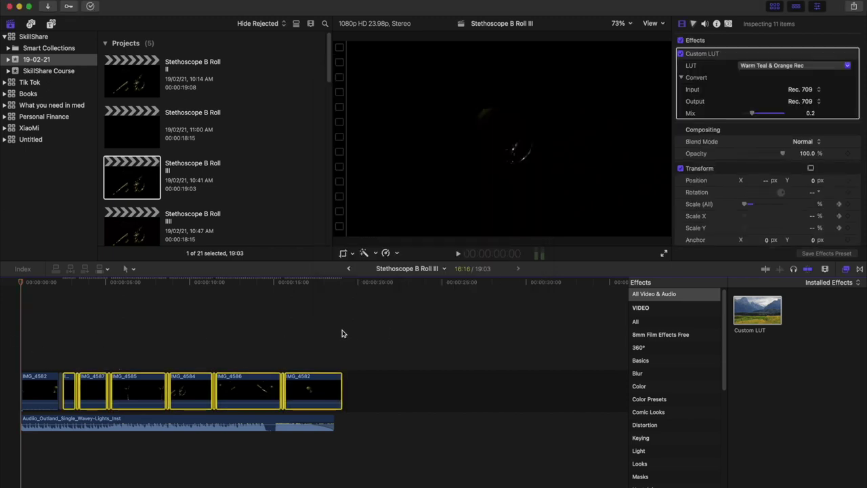
pyautogui.click(102, 296)
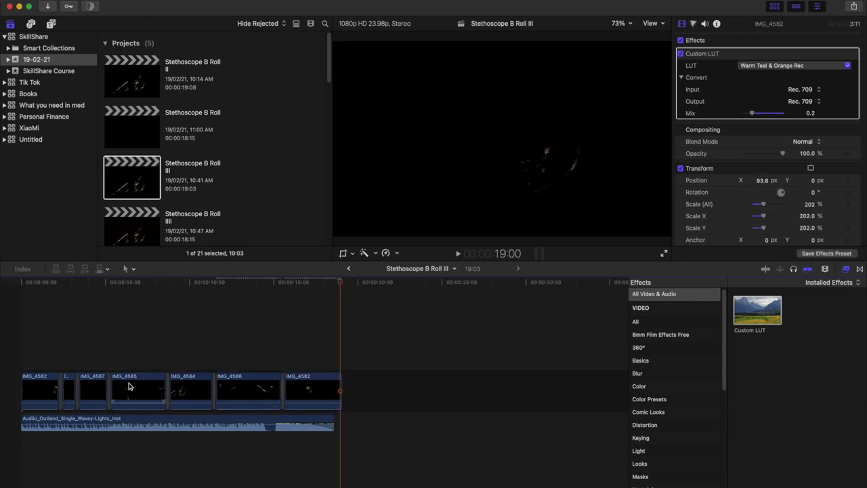
# Trim one second off IMG_4582's end and trim IMG_4585's start later
pyautogui.click(42, 334)
pyautogui.press('super+equal')
pyautogui.press('super+equal')
pyautogui.press('super+equal')
pyautogui.press('super+equal')
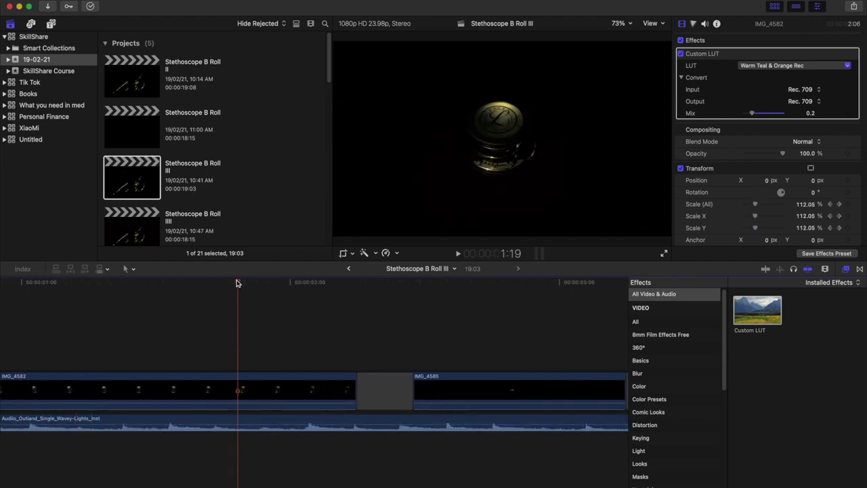
pyautogui.moveTo(237, 282); pyautogui.dragTo(339, 292)
pyautogui.moveTo(354, 384); pyautogui.dragTo(335, 386)
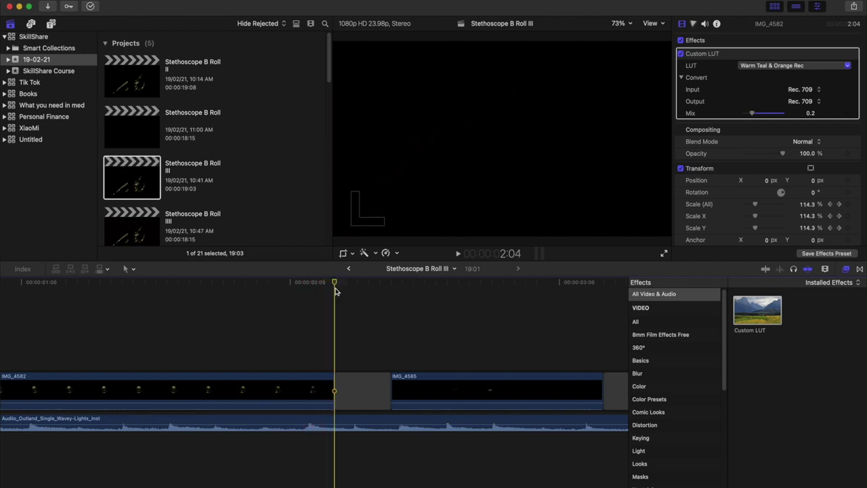
pyautogui.click(300, 384)
pyautogui.click(361, 385)
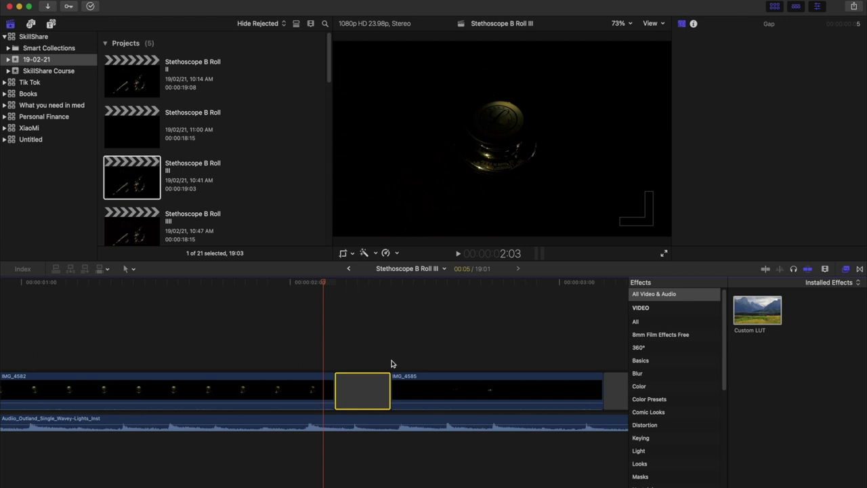
pyautogui.moveTo(391, 384); pyautogui.dragTo(452, 383)
# Fit the whole project in the timeline and park the playhead at 1:23
pyautogui.hscroll(3, 412, 375)
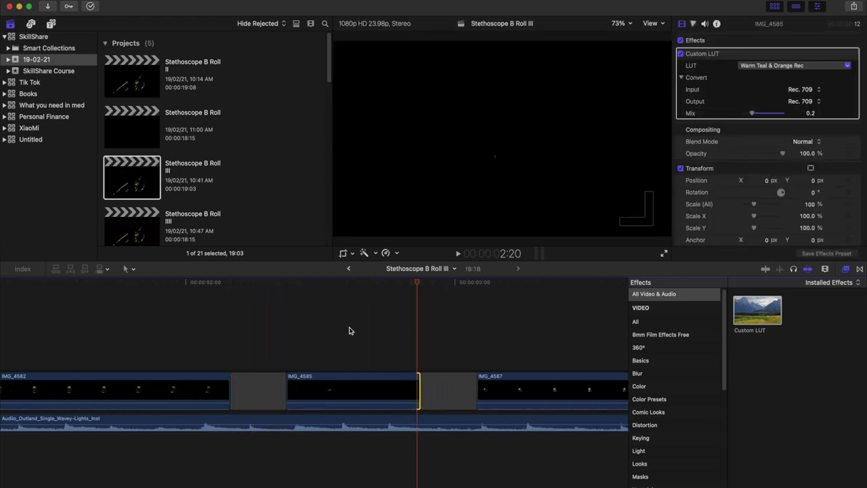
pyautogui.hscroll(2, 474, 357)
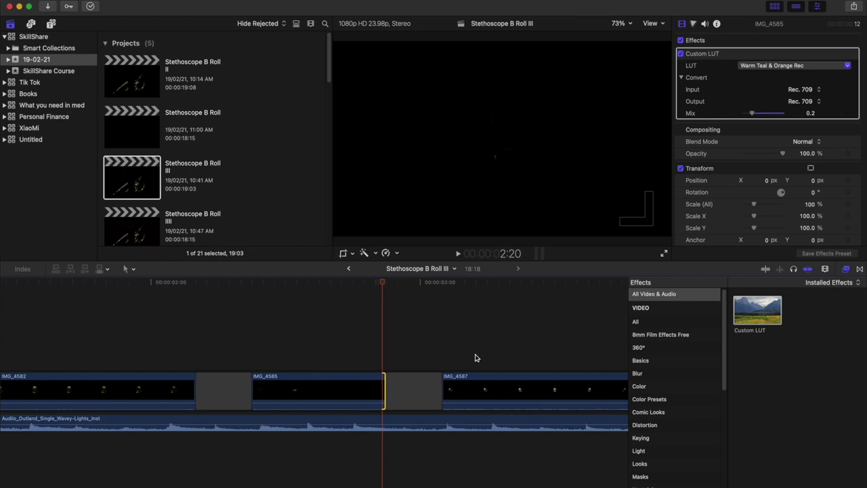
pyautogui.press('super+minus')
pyautogui.press('super+minus')
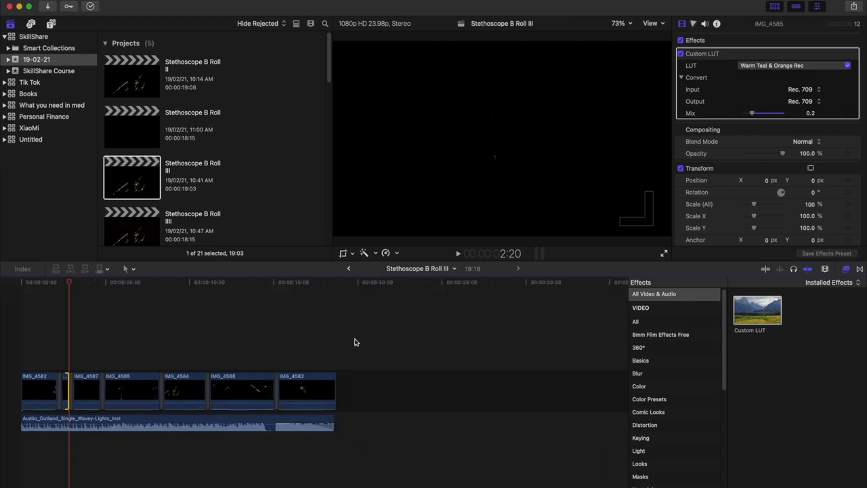
pyautogui.click(331, 344)
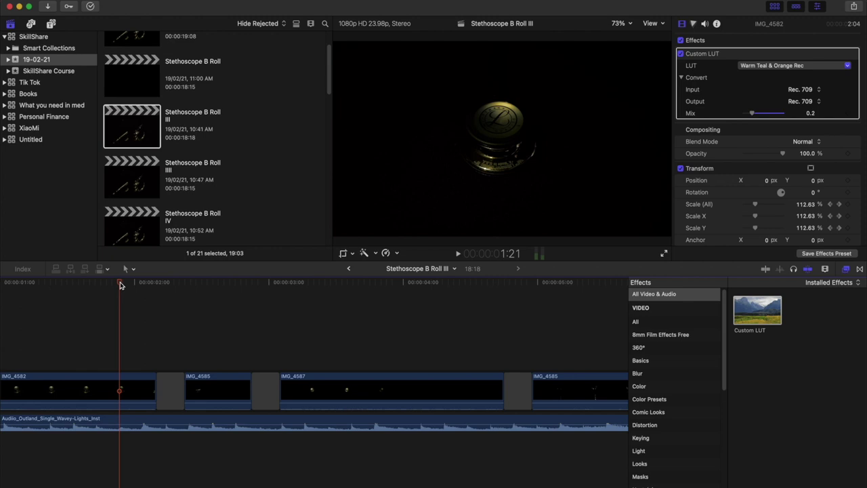
pyautogui.moveTo(120, 285); pyautogui.dragTo(157, 293)
pyautogui.click(156, 292)
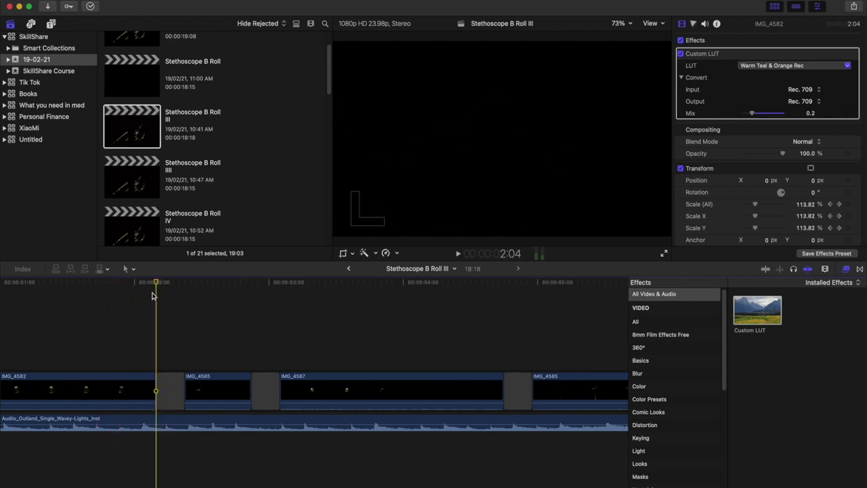
pyautogui.press('Left')
pyautogui.press('Left')
pyautogui.press('Left')
pyautogui.press('Left')
pyautogui.press('Left')
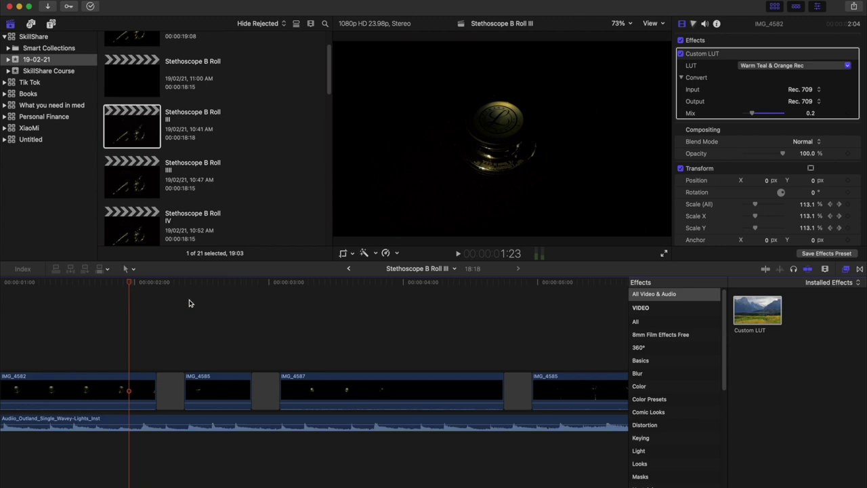
# Add Cross Dissolves after IMG_4582 and at IMG_4585's start, then preview them
pyautogui.click(860, 270)
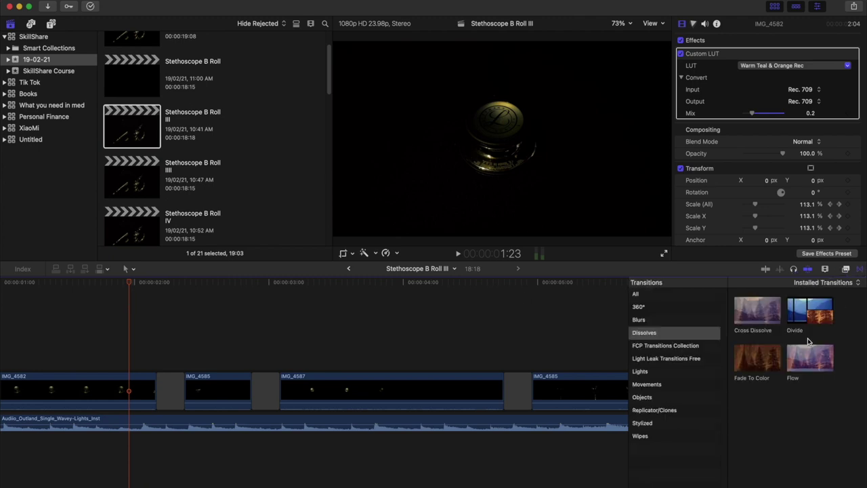
pyautogui.moveTo(767, 318); pyautogui.dragTo(143, 383)
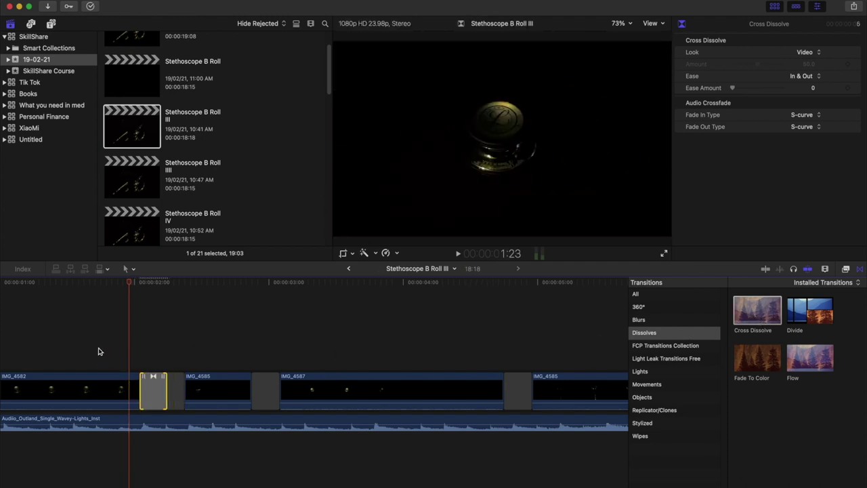
pyautogui.click(176, 376)
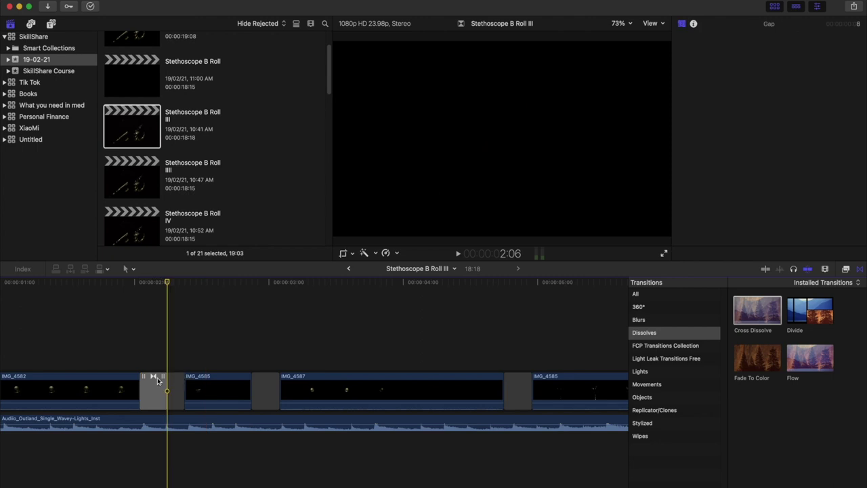
pyautogui.click(210, 383)
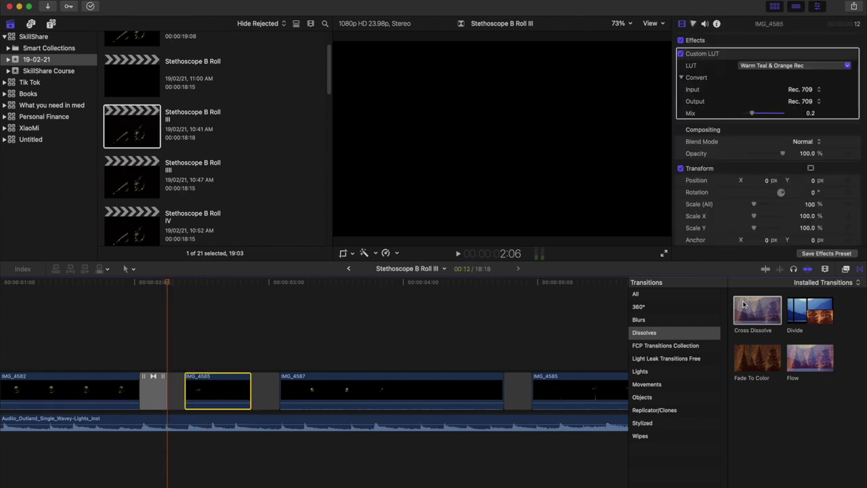
pyautogui.moveTo(743, 305); pyautogui.dragTo(184, 398)
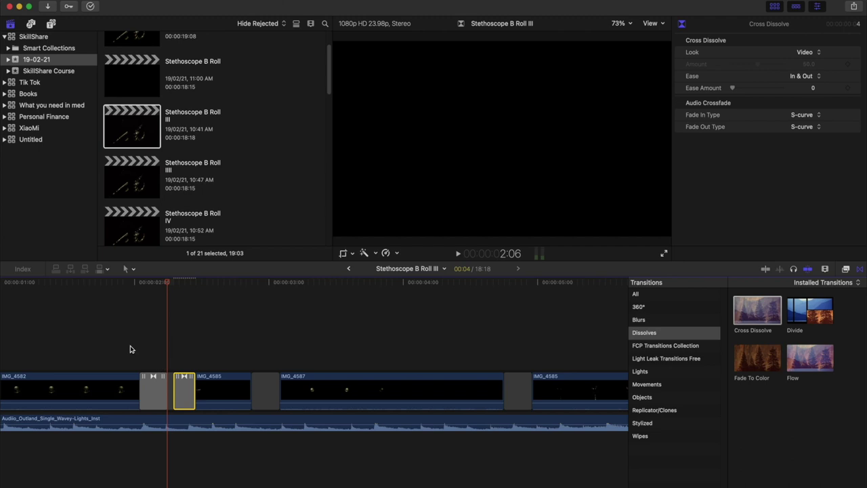
pyautogui.click(131, 349)
pyautogui.press('space')
pyautogui.press('space')
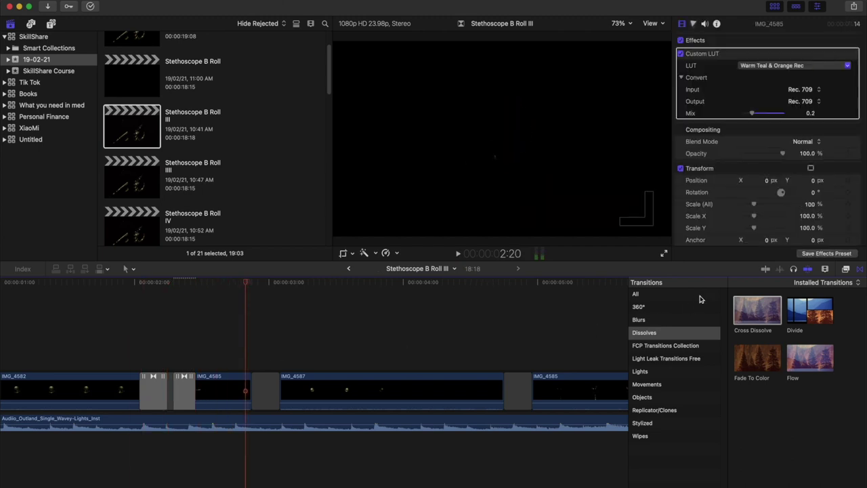
# Add shortened Cross Dissolves at the IMG_4585/IMG_4587 cut and play through the transitions
pyautogui.moveTo(748, 307); pyautogui.dragTo(227, 396)
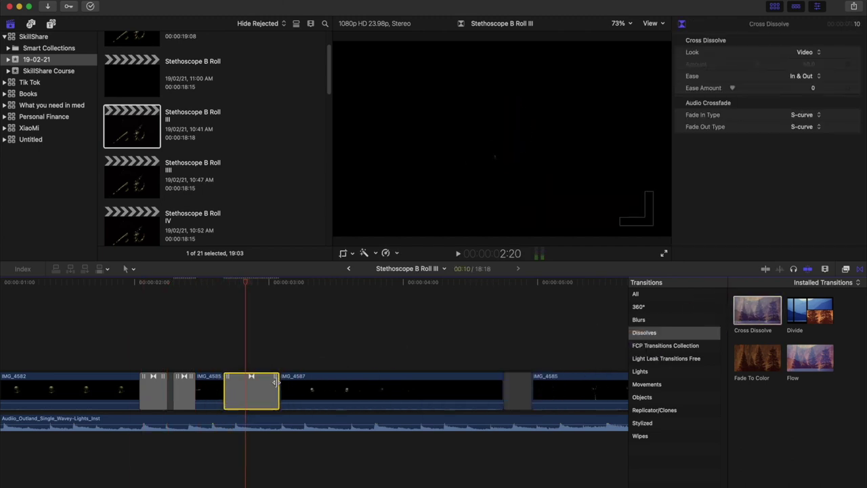
pyautogui.moveTo(274, 383); pyautogui.dragTo(258, 382)
pyautogui.moveTo(756, 310); pyautogui.dragTo(291, 383)
pyautogui.click(292, 382)
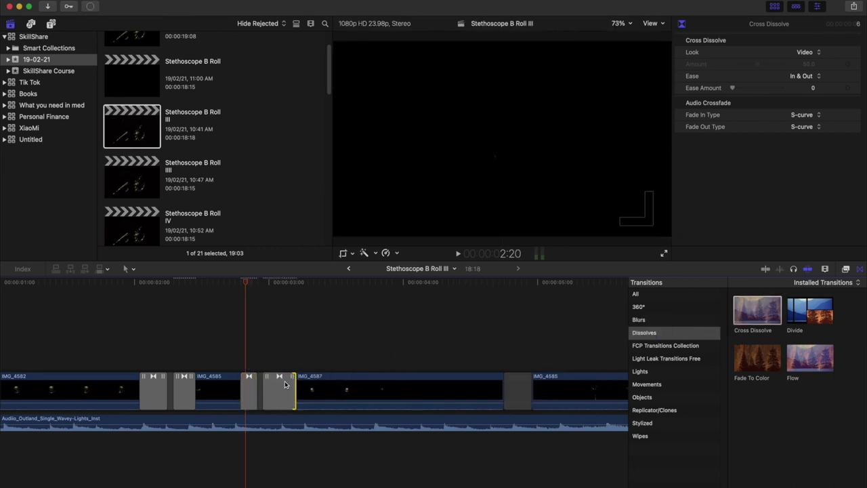
pyautogui.moveTo(293, 383); pyautogui.dragTo(285, 381)
pyautogui.click(223, 342)
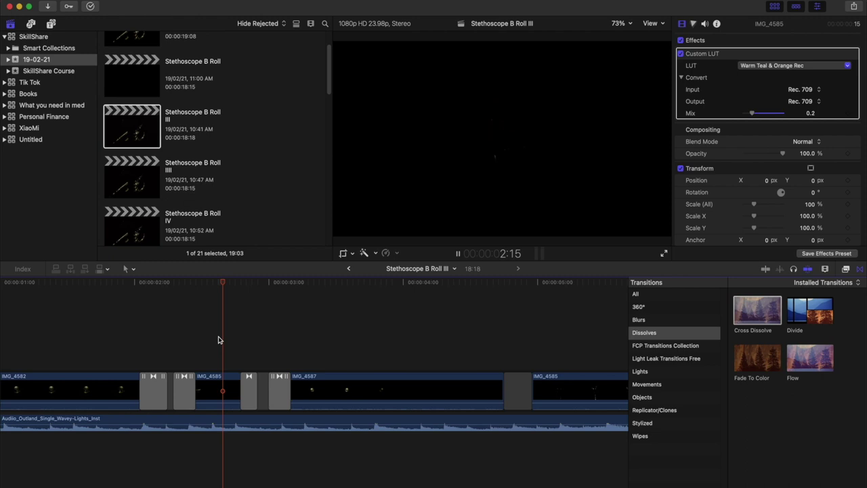
pyautogui.press('space')
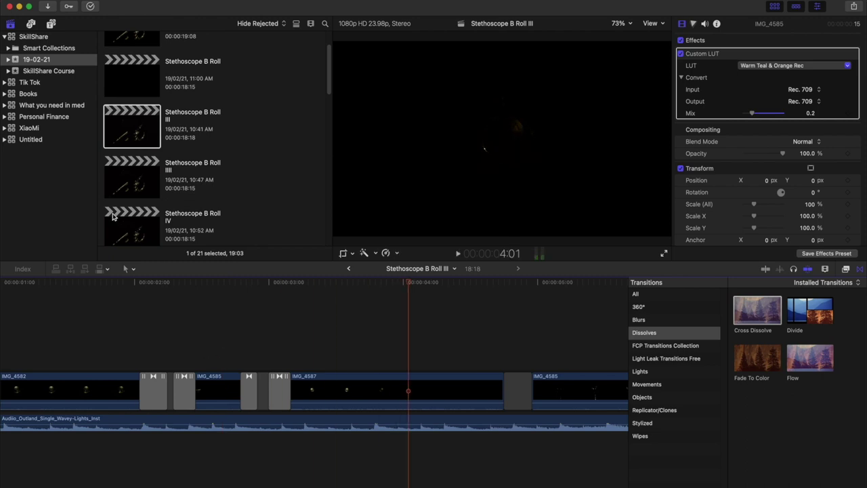
# Open Stethoscope B Roll IIII, play it through, and return to the start
pyautogui.doubleClick(126, 183)
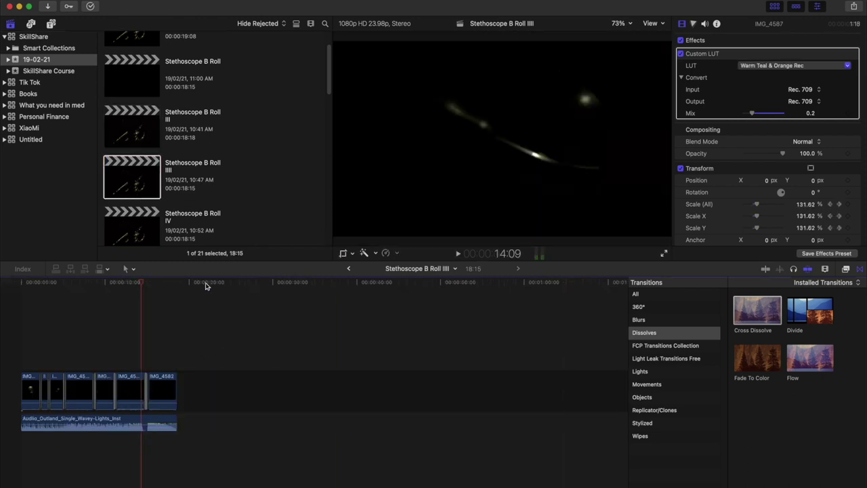
pyautogui.press('space')
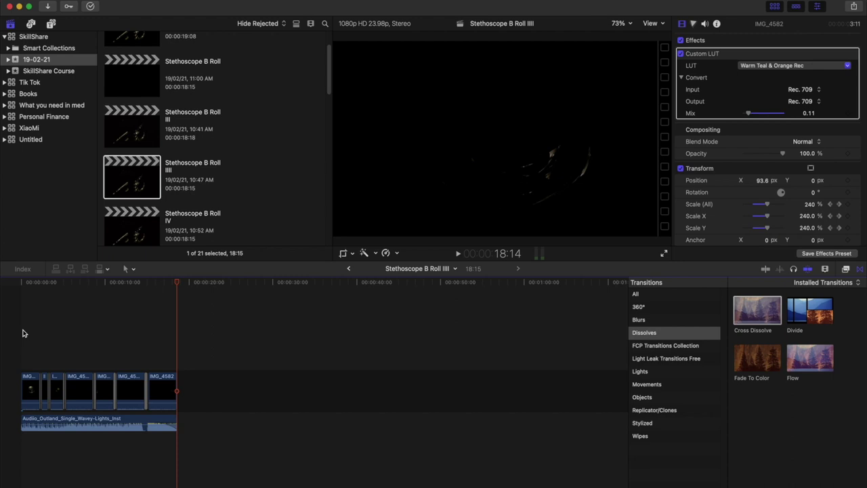
pyautogui.press('Home')
# Preview the Heartbeat sound effect, place it under the first clip, and play it back
pyautogui.click(31, 24)
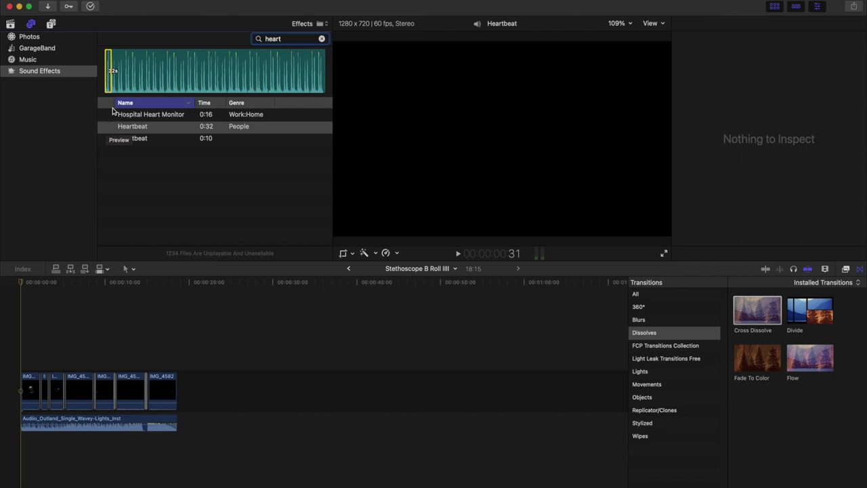
pyautogui.click(107, 128)
pyautogui.click(107, 128)
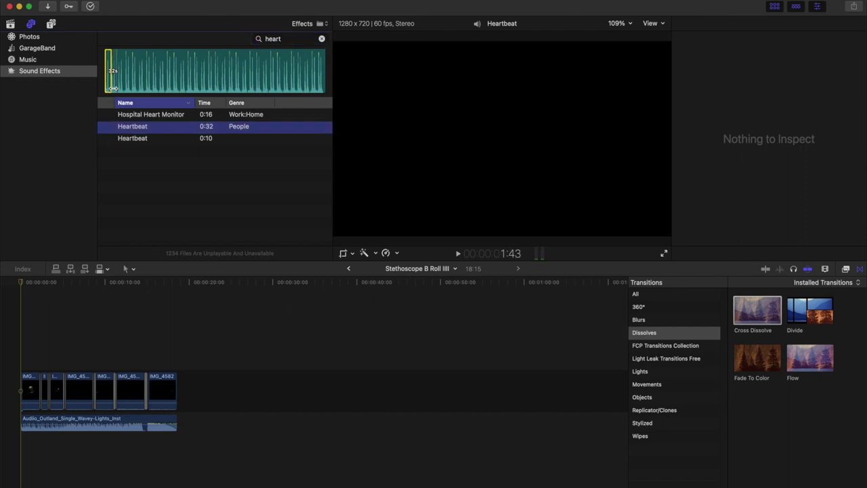
pyautogui.moveTo(110, 52); pyautogui.dragTo(12, 441)
pyautogui.click(20, 368)
pyautogui.press('super+equal')
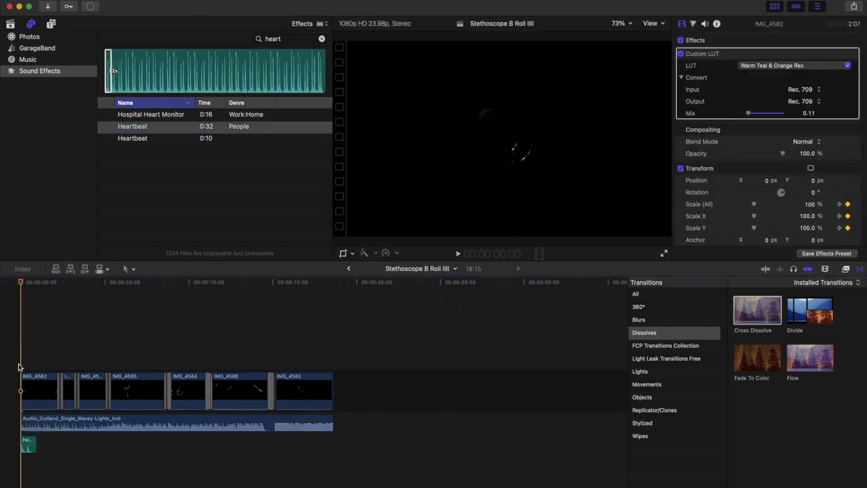
pyautogui.press('space')
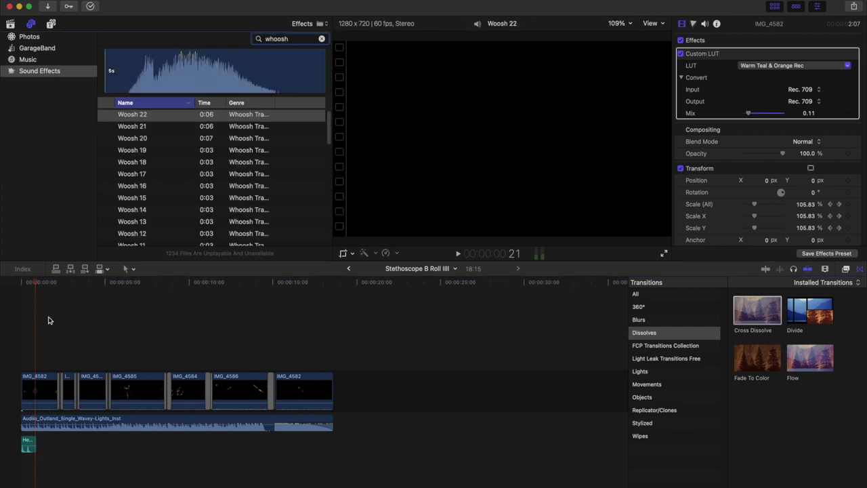
# Preview Whoosh 02 and add it below the storyline at about 1:14
pyautogui.click(57, 284)
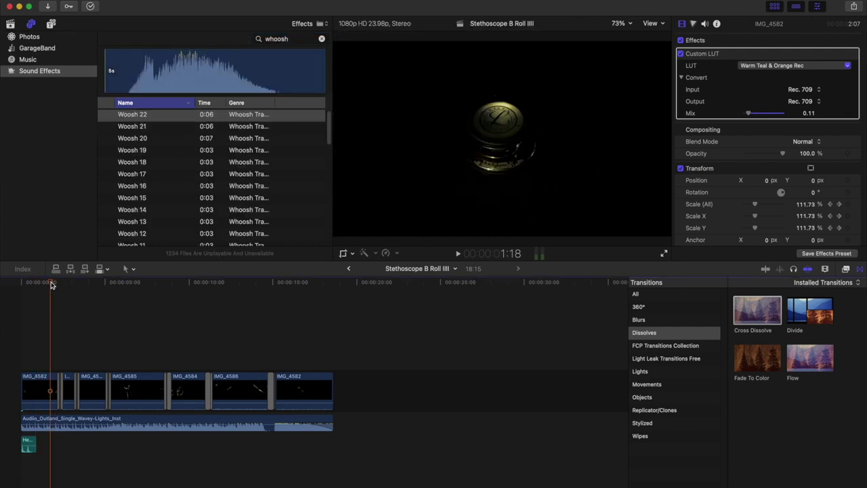
pyautogui.moveTo(56, 284); pyautogui.dragTo(48, 287)
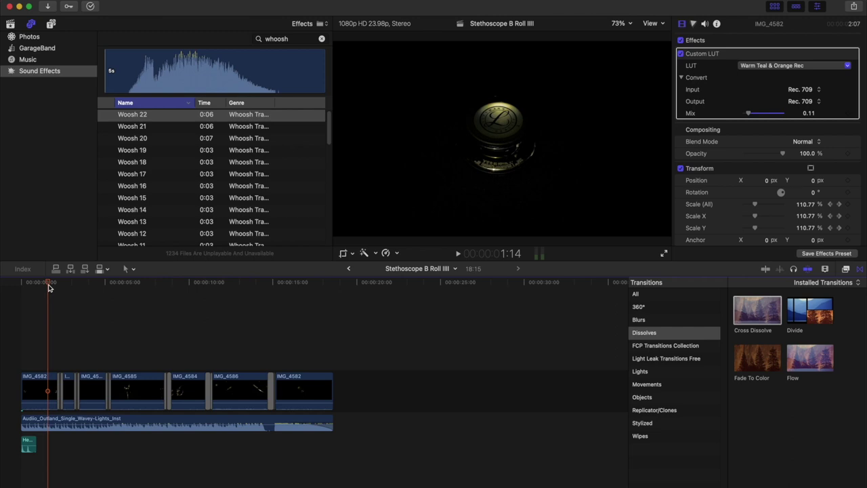
pyautogui.scroll(-10, 116, 196)
pyautogui.scroll(3, 130, 181)
pyautogui.click(107, 205)
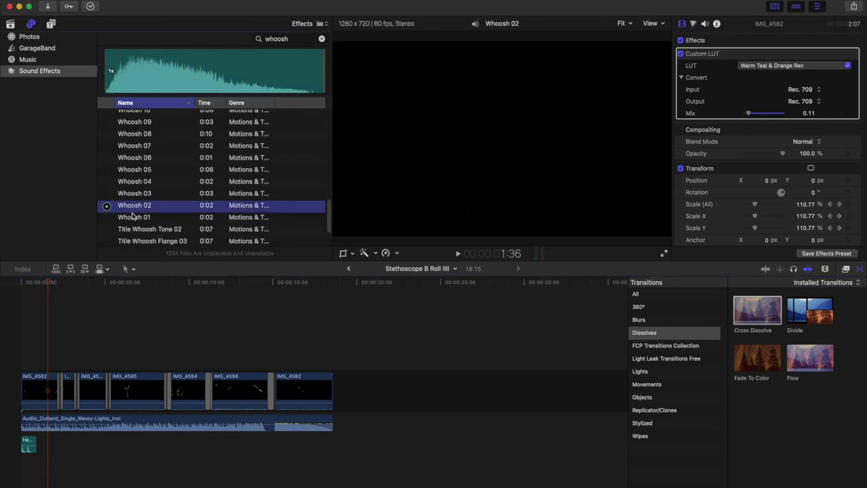
pyautogui.moveTo(133, 214); pyautogui.dragTo(60, 444)
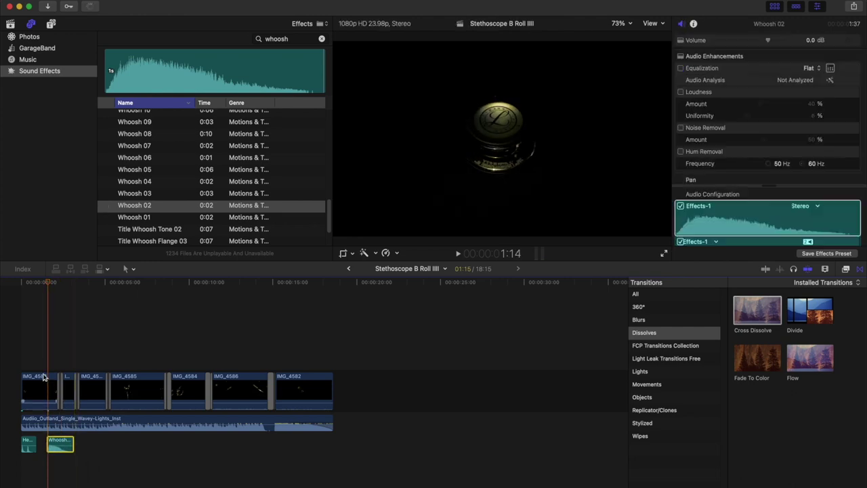
pyautogui.click(40, 351)
pyautogui.press('space')
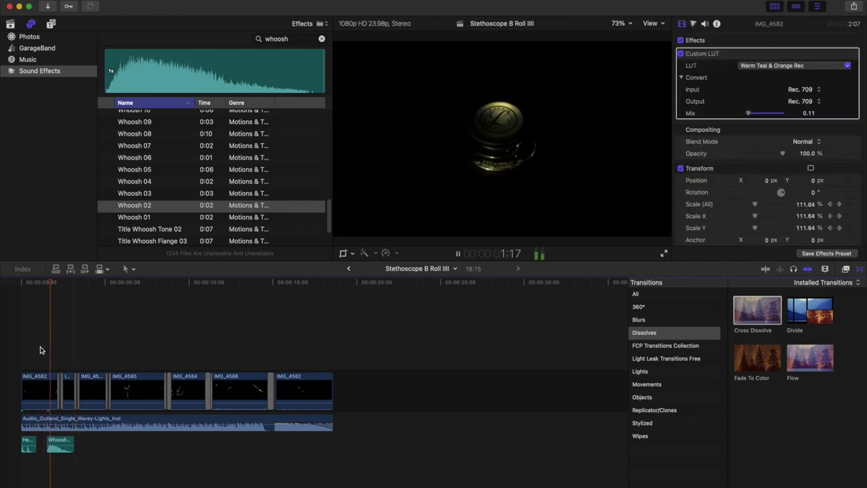
# Shift Whoosh 02 slightly later and play back to check its timing
pyautogui.press('super+equal')
pyautogui.press('space')
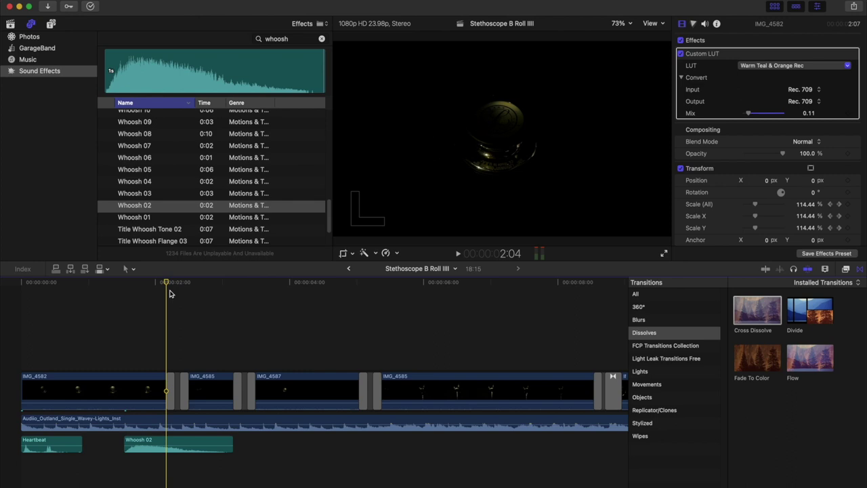
pyautogui.moveTo(172, 443); pyautogui.dragTo(202, 442)
pyautogui.click(125, 351)
pyautogui.press('space')
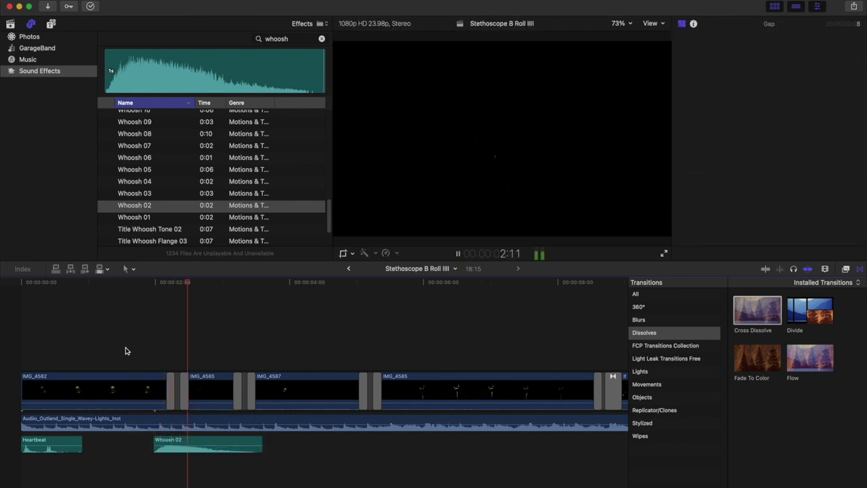
pyautogui.press('space')
# Add Whoosh 01 beneath Whoosh 02 at about 2:17 and play back the layered whooshes
pyautogui.click(232, 286)
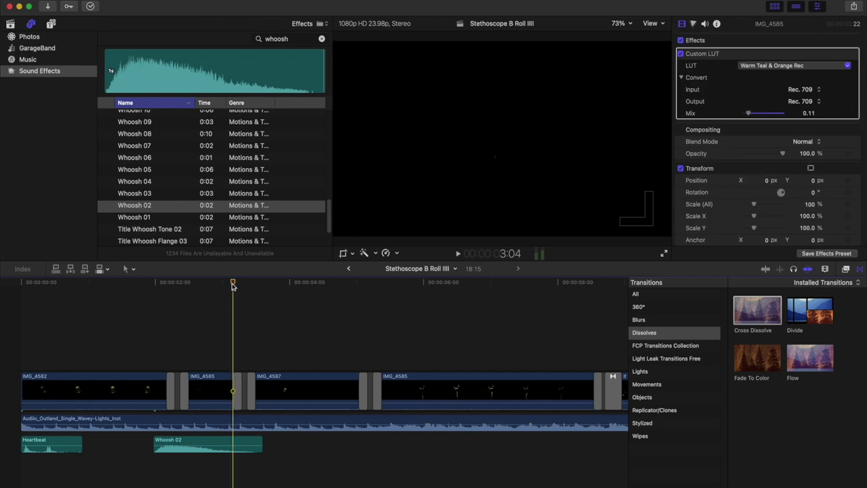
pyautogui.moveTo(231, 286)
pyautogui.mouseDown()
pyautogui.moveTo(202, 289)
pyautogui.moveTo(205, 295)
pyautogui.mouseUp()
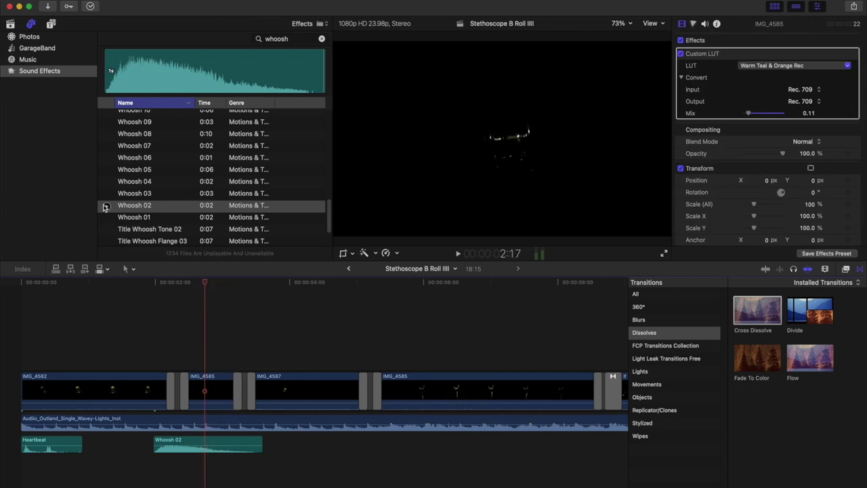
pyautogui.click(106, 195)
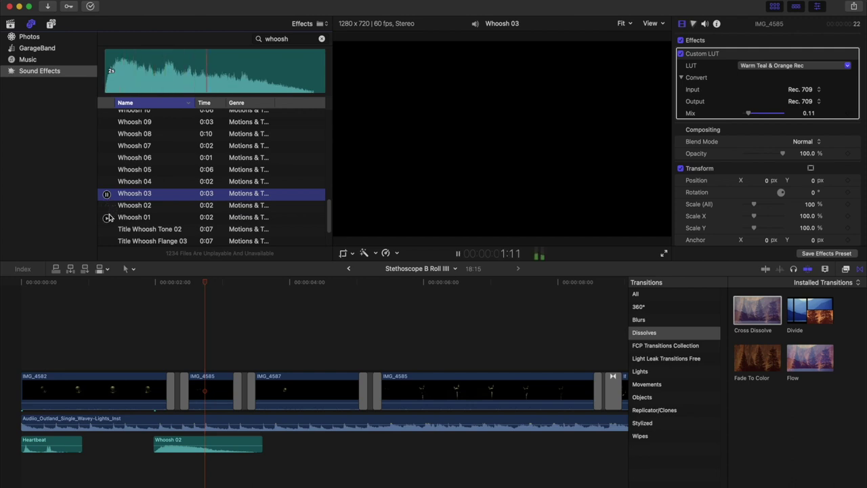
pyautogui.click(106, 218)
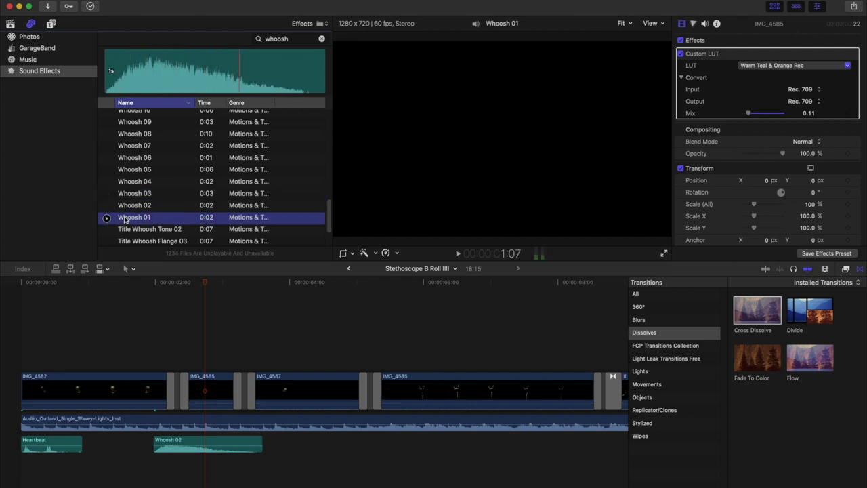
pyautogui.moveTo(125, 219); pyautogui.dragTo(184, 466)
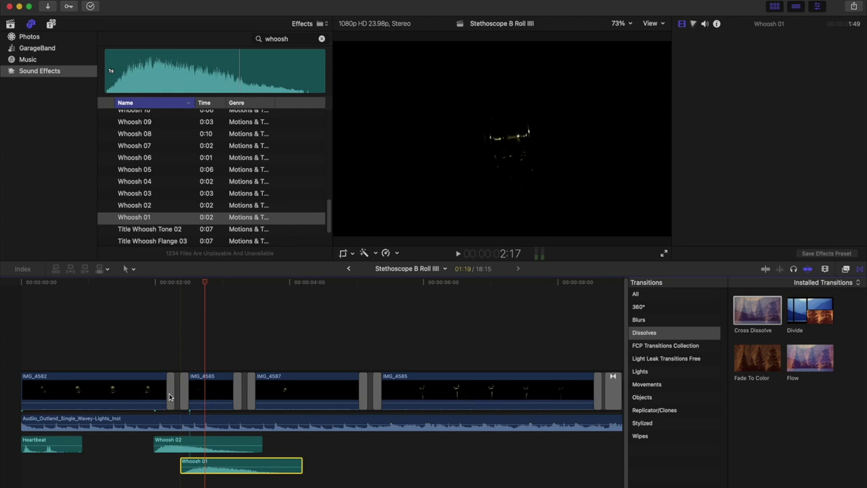
pyautogui.click(169, 339)
pyautogui.press('space')
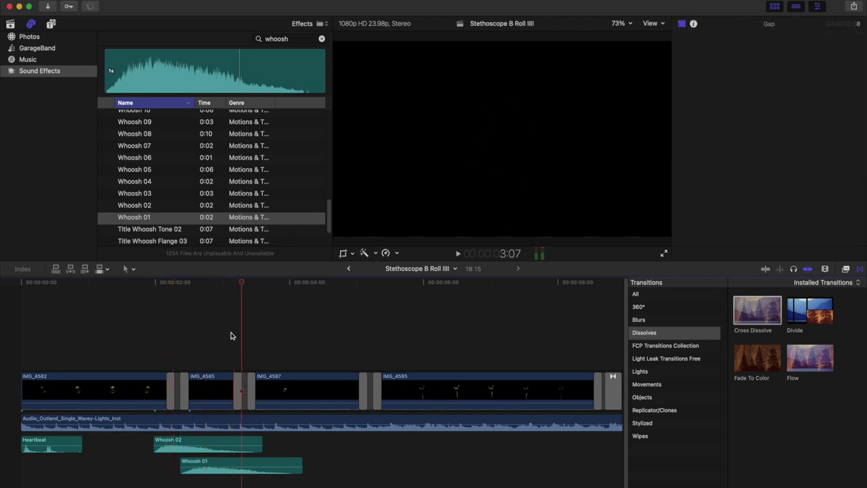
pyautogui.click(159, 337)
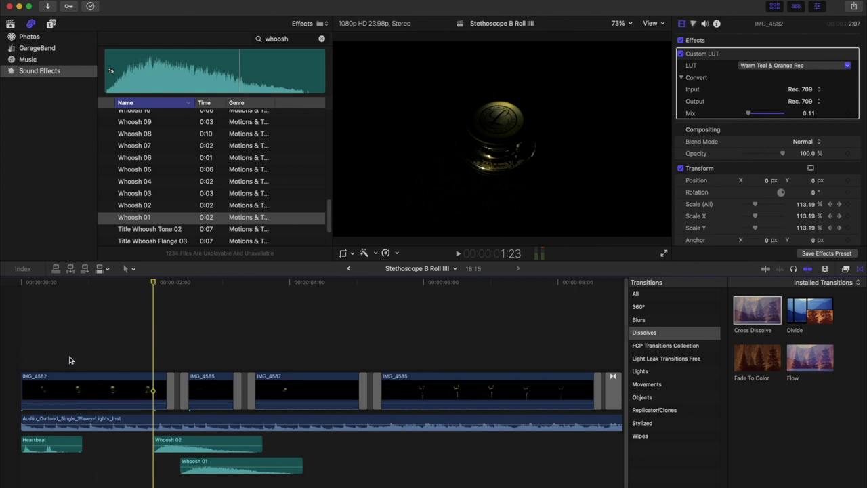
pyautogui.hscroll(5, 521, 380)
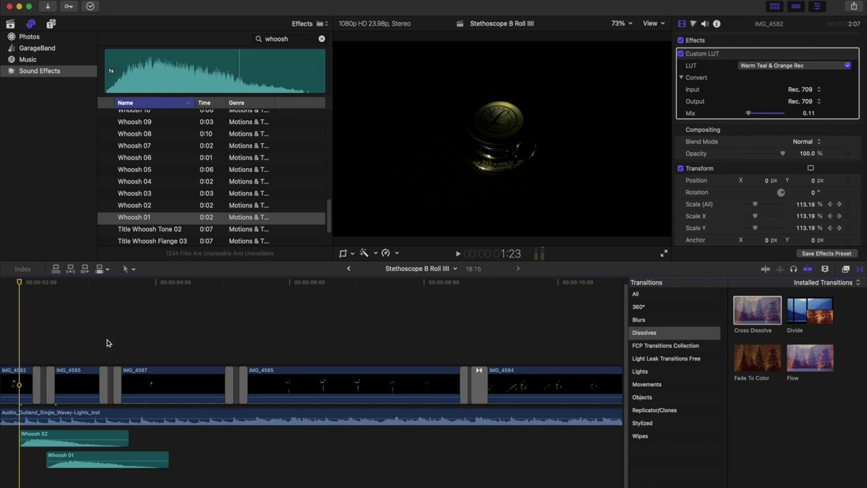
pyautogui.press('super+minus')
pyautogui.press('super+minus')
pyautogui.hscroll(-2, 106, 343)
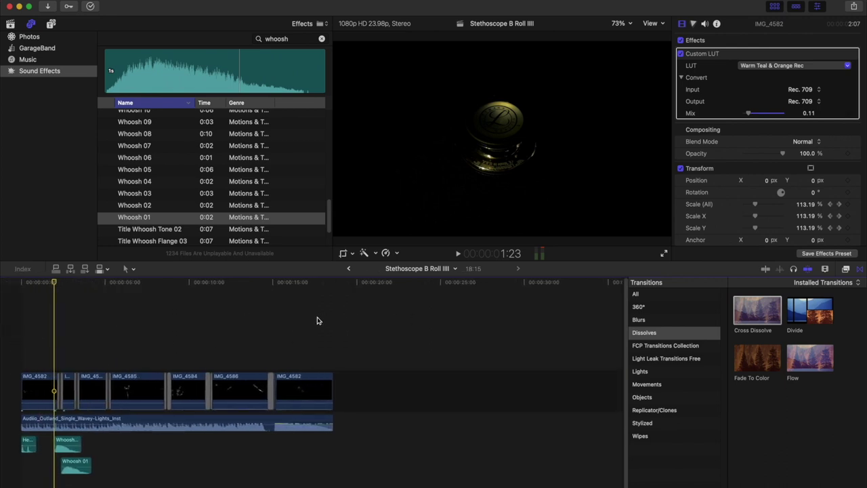
pyautogui.scroll(10, 104, 209)
# Open the Stethoscope B Roll IV project from the library and play it from the start
pyautogui.click(11, 24)
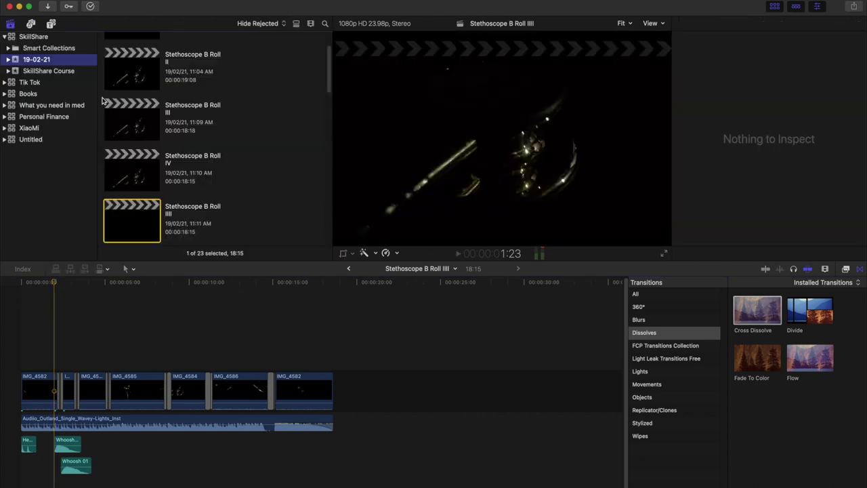
pyautogui.scroll(-1, 145, 189)
pyautogui.doubleClick(131, 157)
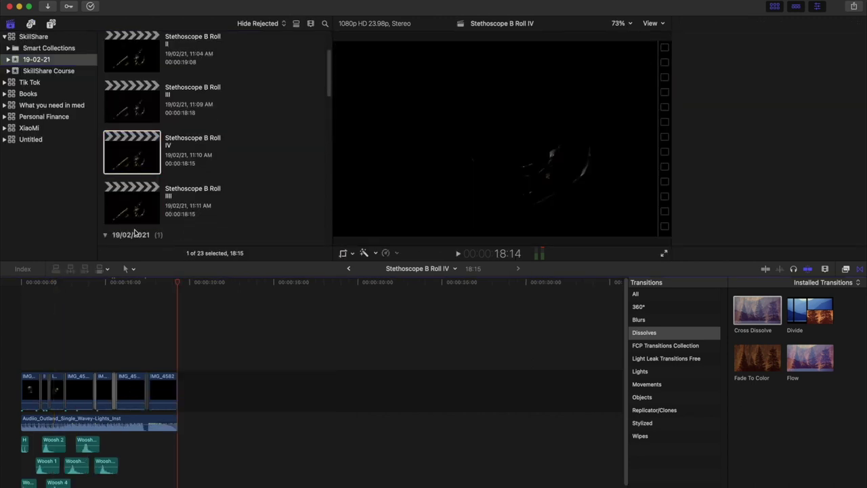
pyautogui.press('space')
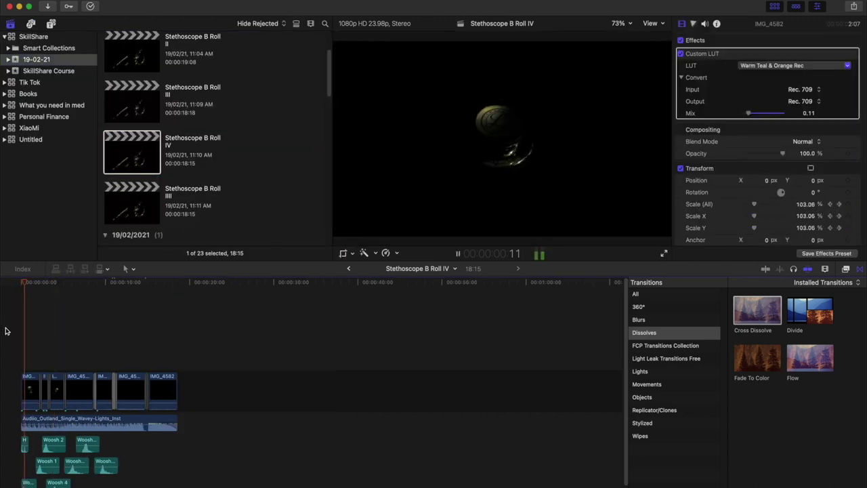